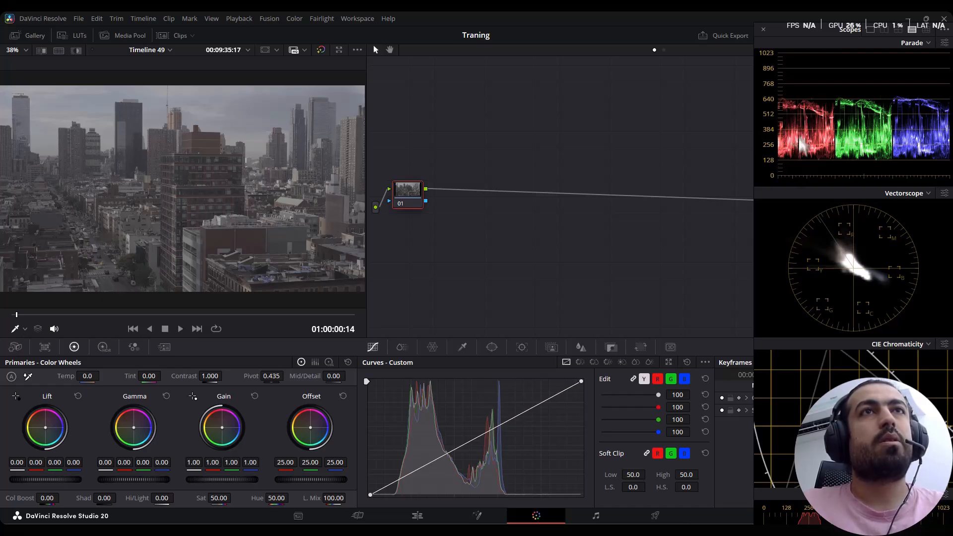
Add a serial node after node 01, then branch three more parallel nodes alongside it.
drag(408, 198, 404, 194)
key(alt+s)
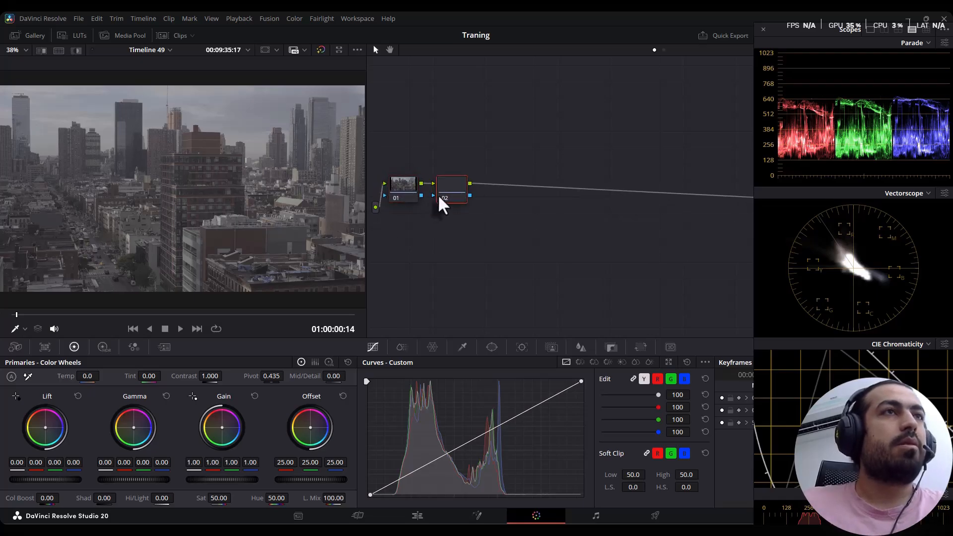
key(alt+p)
key(alt+p)
key(alt+p)
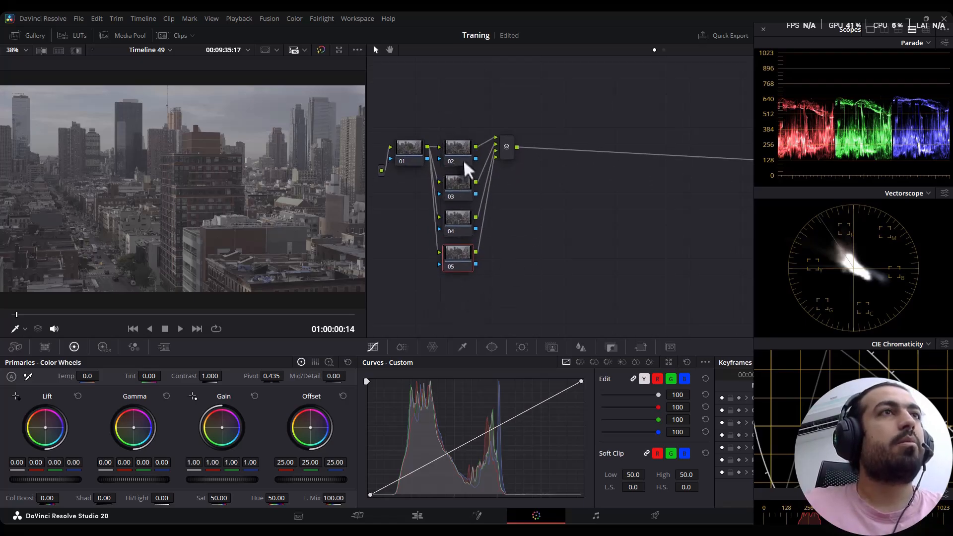
Move node 02 above the other parallel nodes, raise its Gain to 1.38 and slightly lower its Lift.
drag(462, 123, 458, 125)
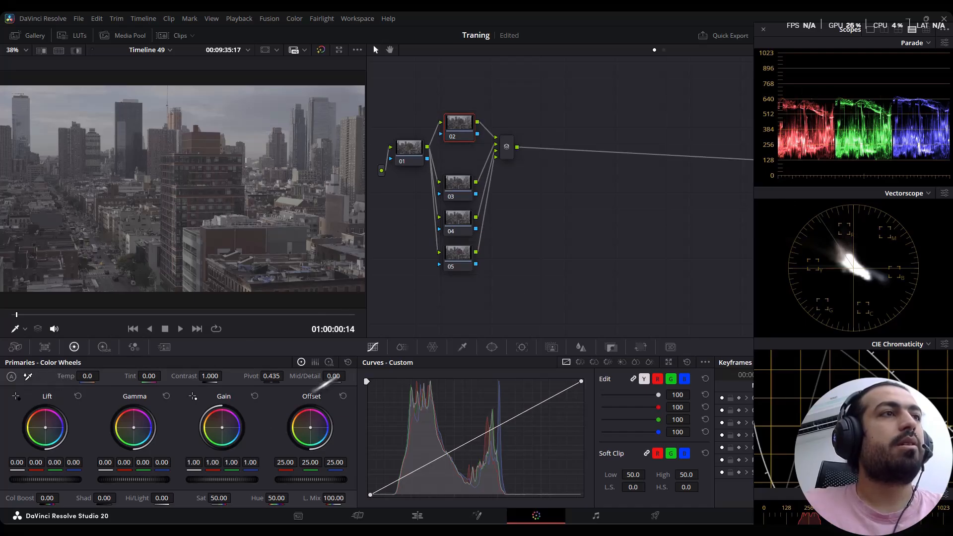
drag(222, 479, 254, 479)
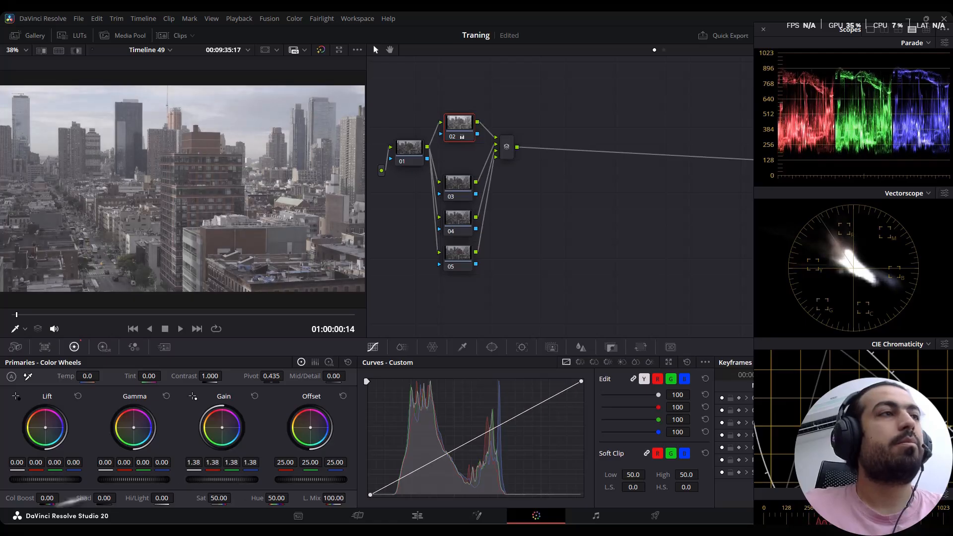
drag(52, 479, 45, 480)
On node 03, add default anchors to the custom curve and pull its two lowest inner anchors down slightly.
drag(465, 192, 465, 183)
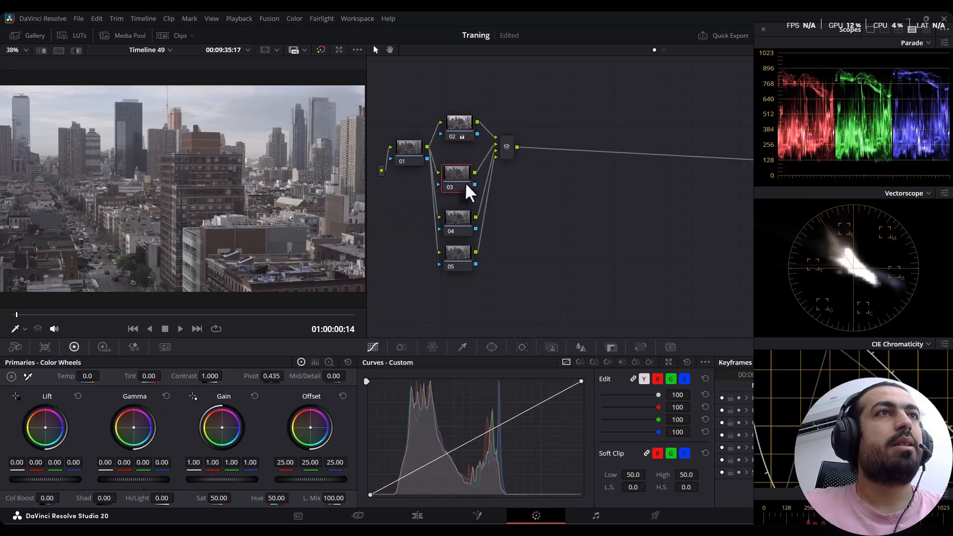
click(705, 362)
click(722, 442)
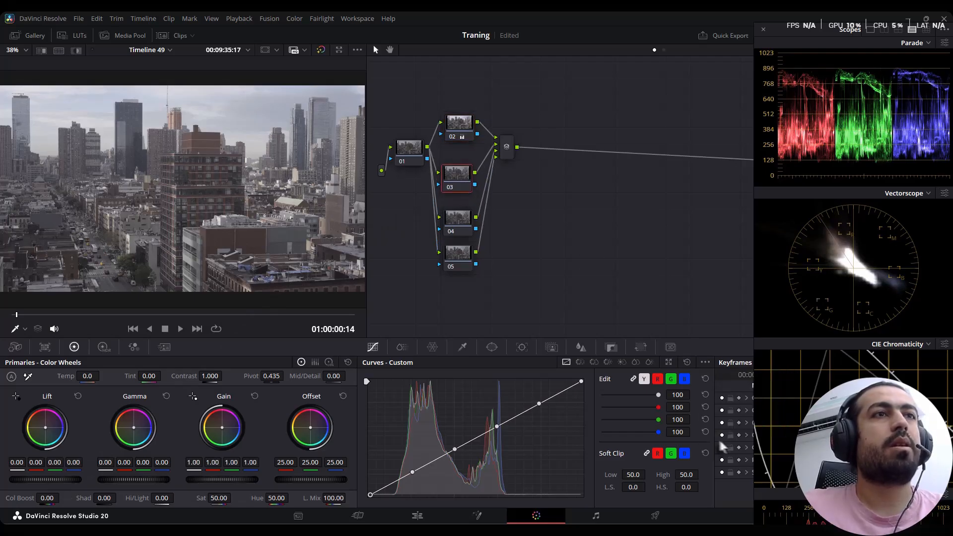
click(705, 363)
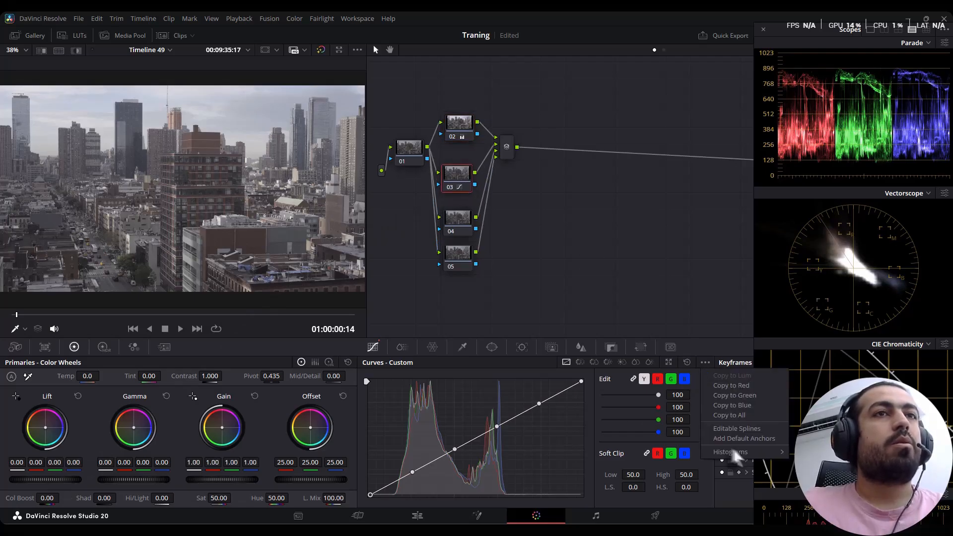
click(499, 430)
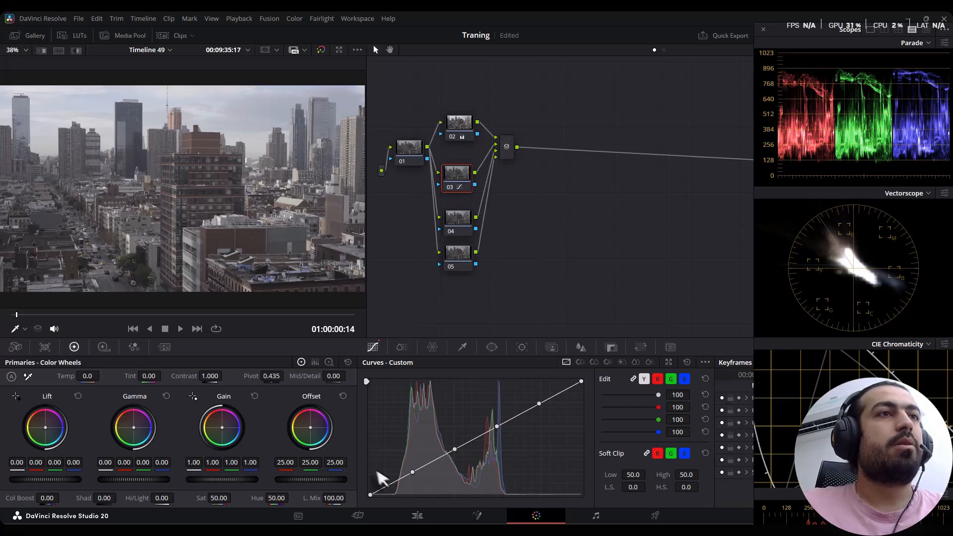
drag(414, 473, 414, 478)
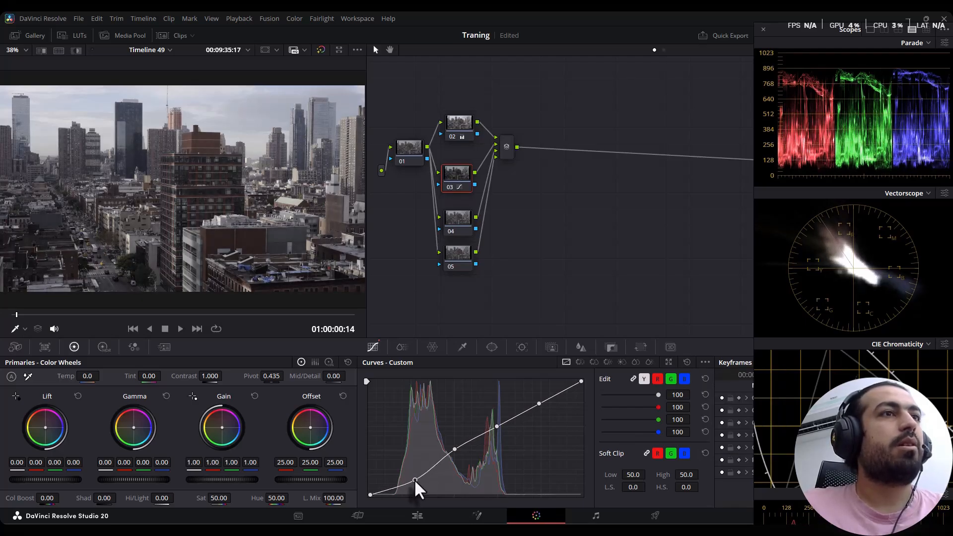
drag(454, 449, 455, 453)
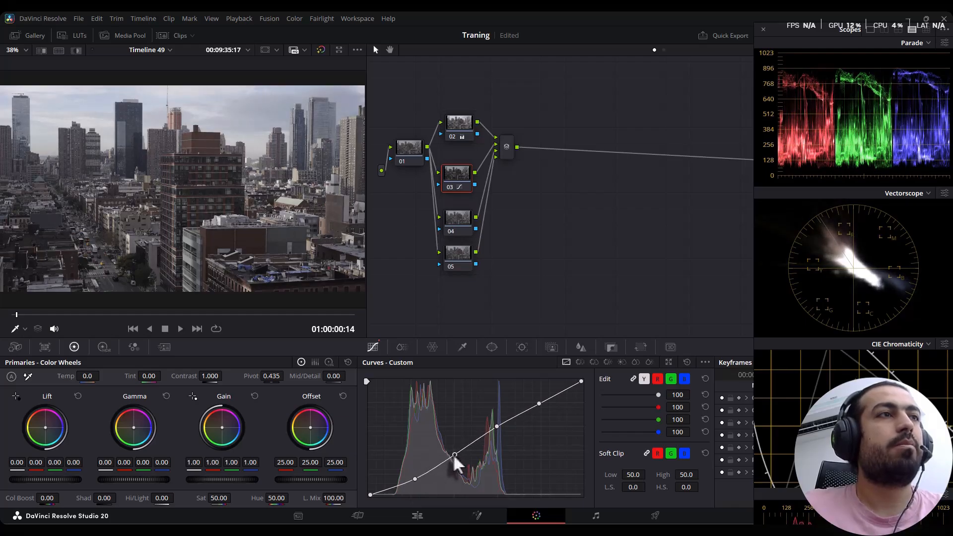
On node 04, set the HDR Shadow exposure to -0.70 and the Light exposure to 0.10.
click(457, 223)
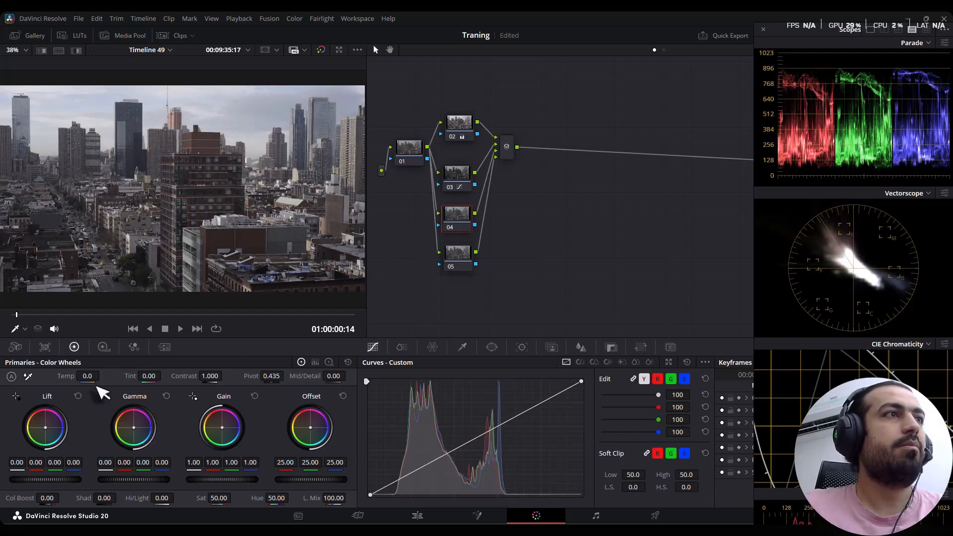
click(103, 346)
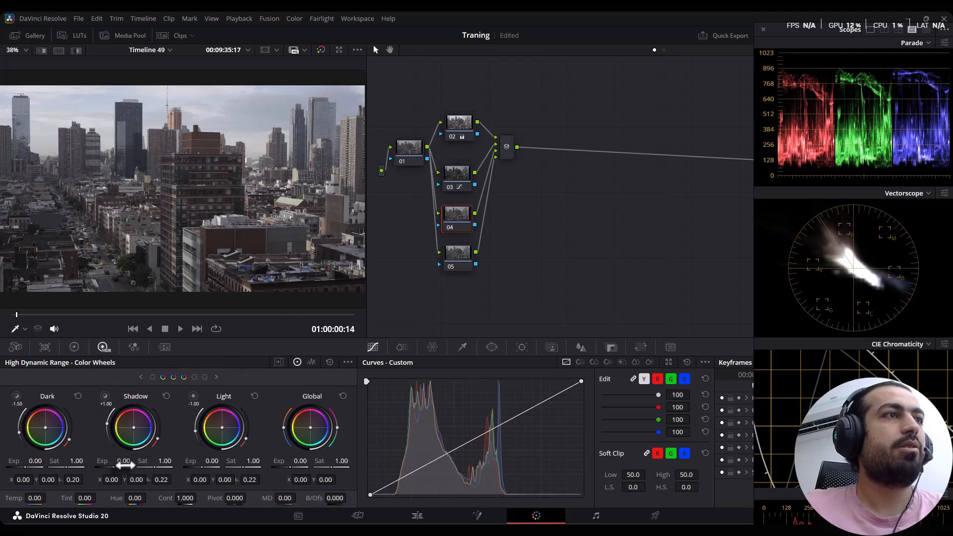
drag(123, 460, 102, 460)
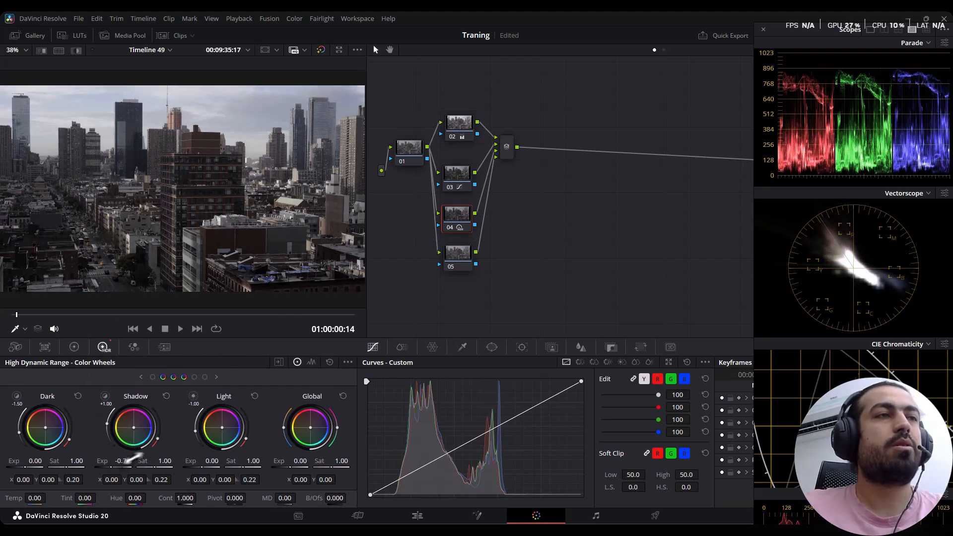
drag(204, 461, 215, 461)
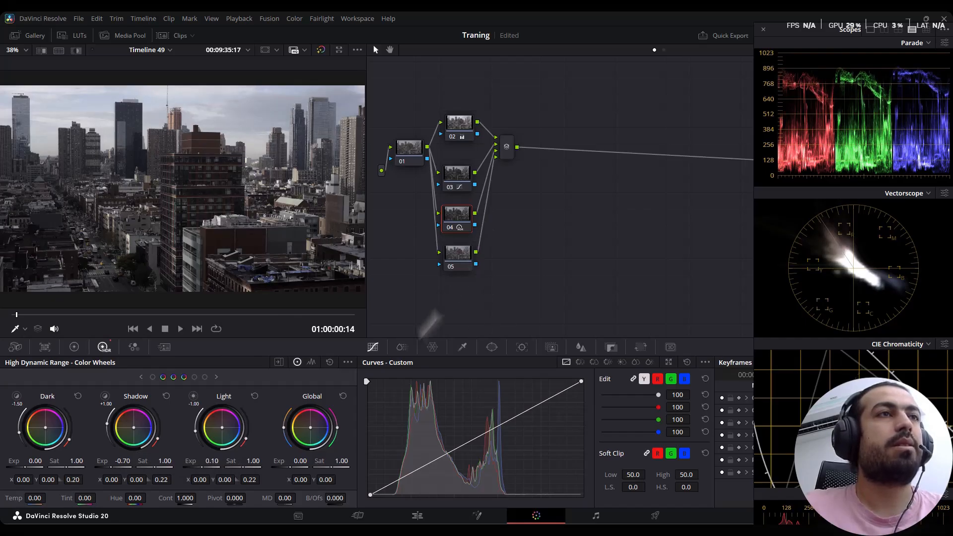
On node 05, sharpen the image by setting the Blur radius to 0.47 for all channels.
click(458, 252)
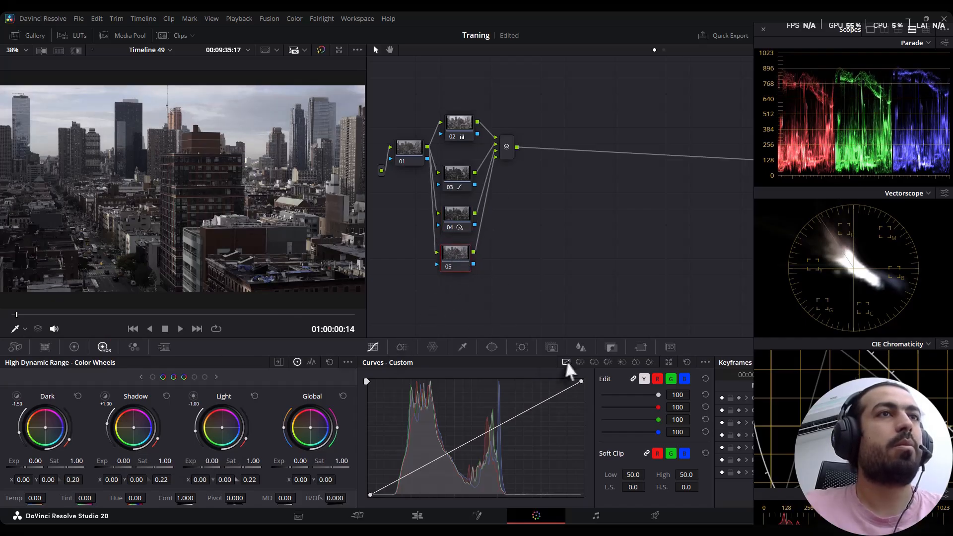
click(581, 347)
drag(416, 425, 416, 426)
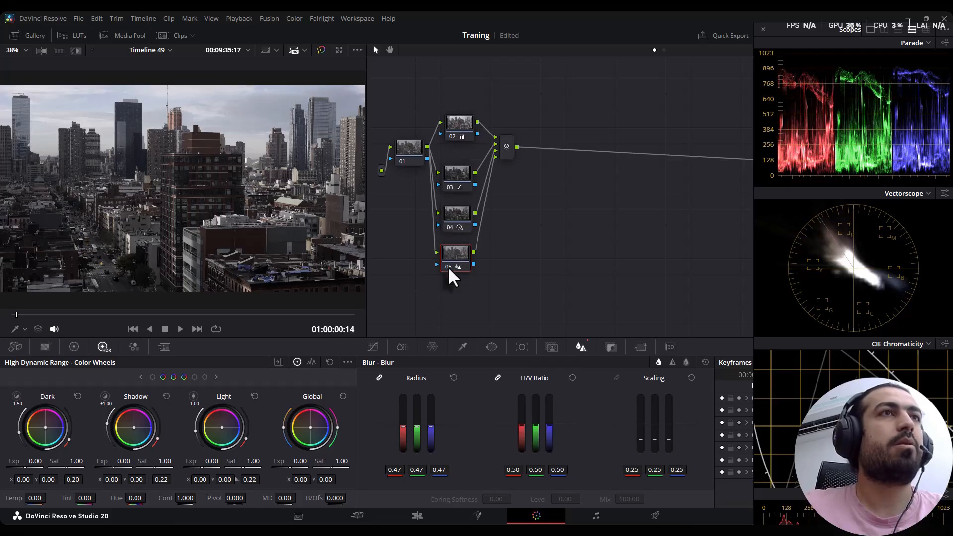
Raise the Log wheels' Shadow level on node 05 to 0.47.
click(75, 347)
click(329, 362)
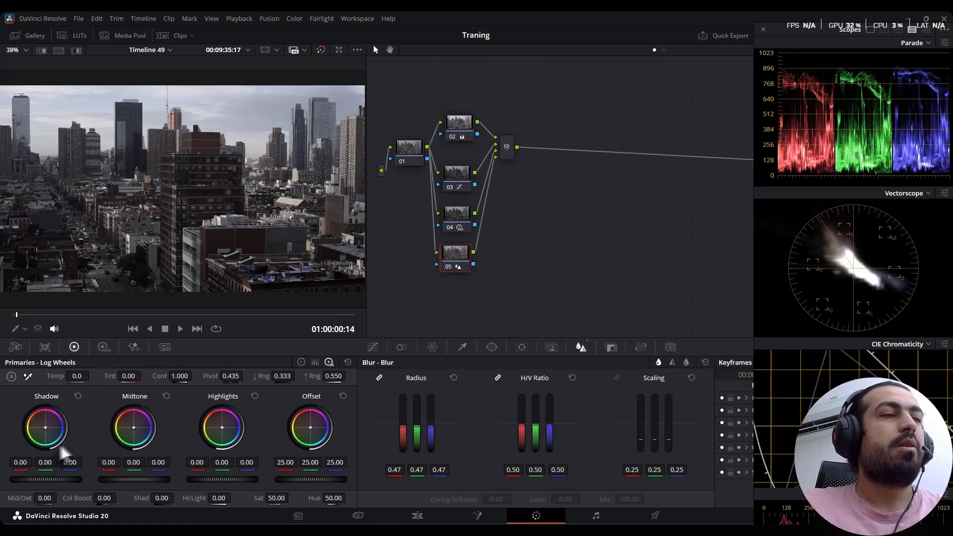
drag(34, 479, 58, 479)
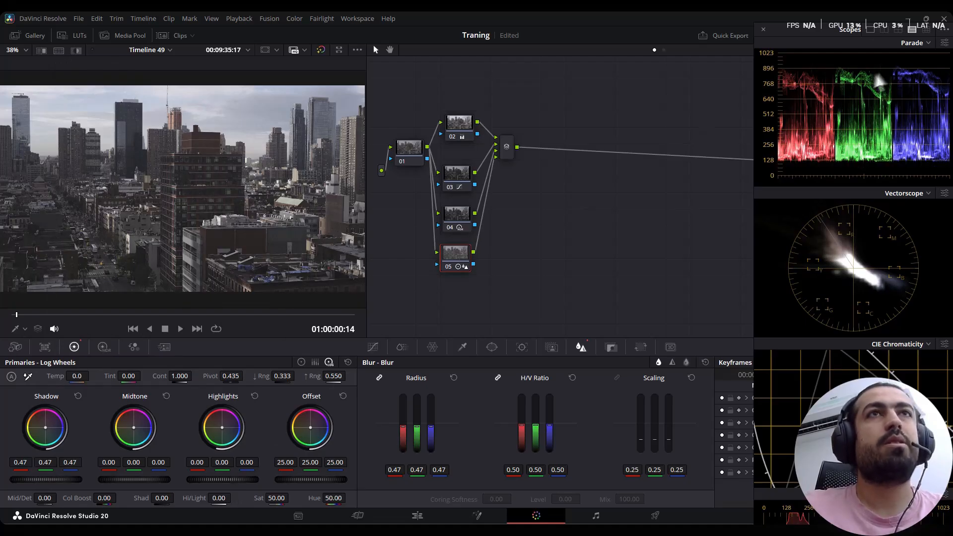
Add a serial node after the mixer, add default anchors to its custom curve and lower the shadow anchor slightly.
key(alt+s)
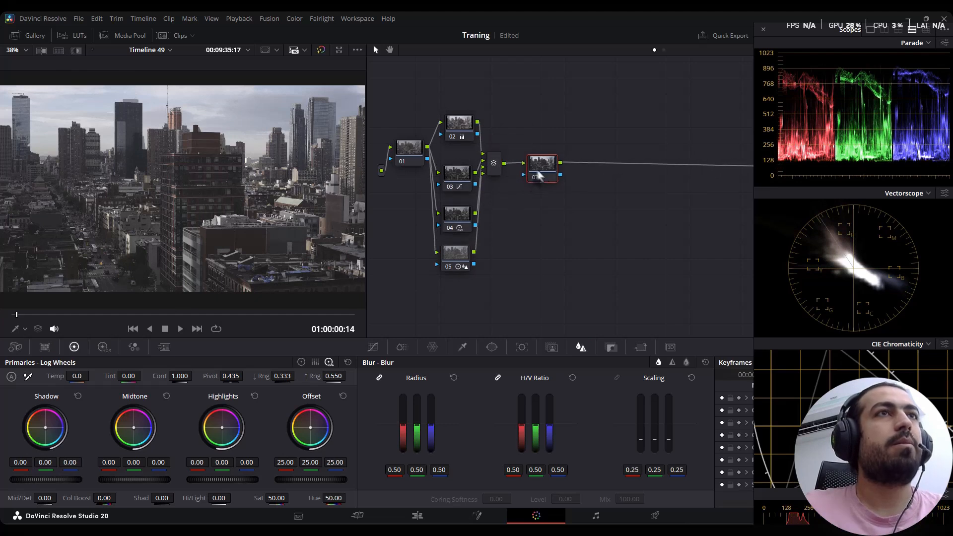
click(373, 347)
click(705, 363)
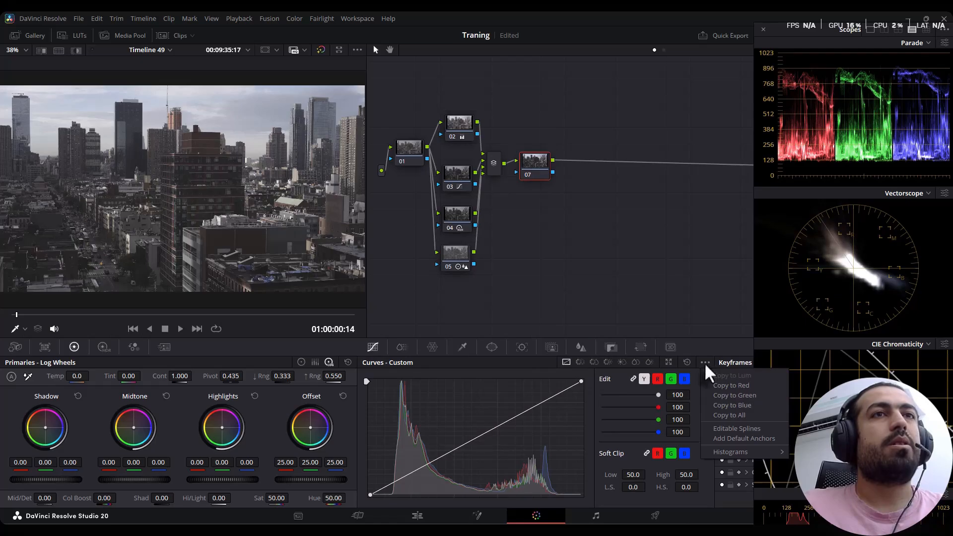
click(716, 438)
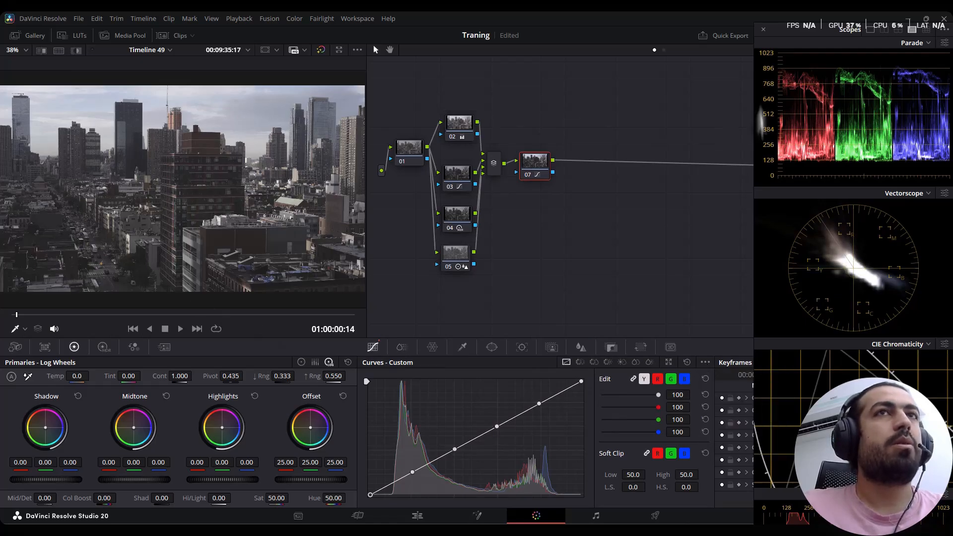
drag(413, 472, 411, 478)
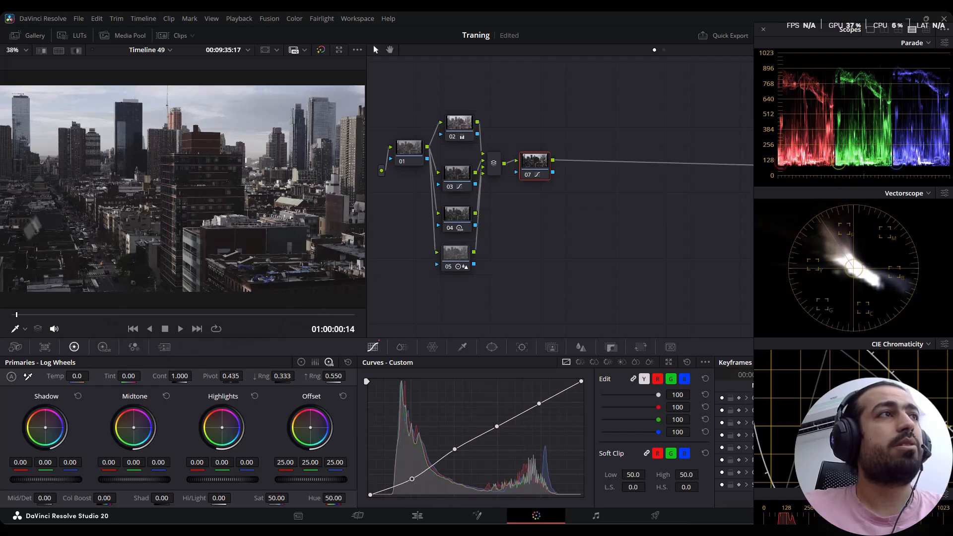
Add a serial node after node 07 and set its overall ColorSlice saturation to 2.00.
key(alt+s)
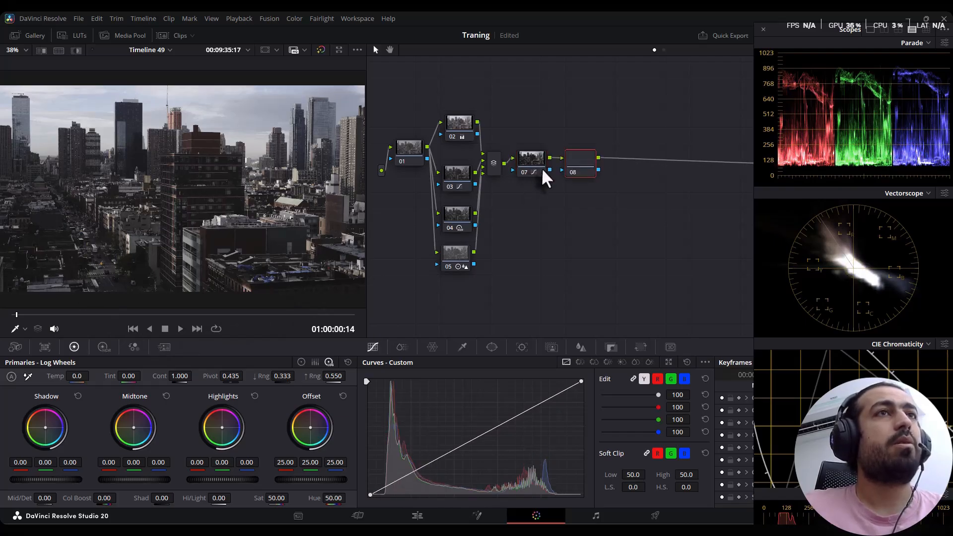
click(401, 348)
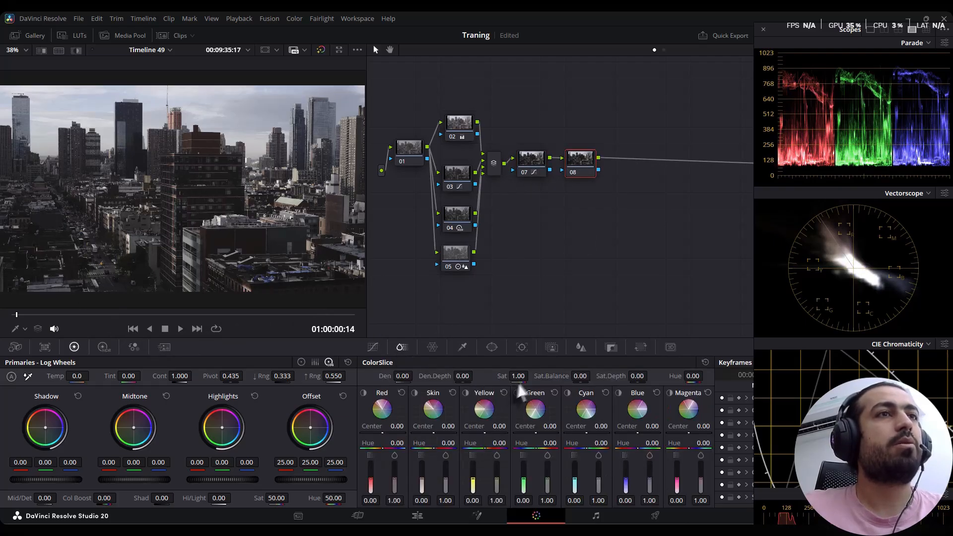
drag(517, 376, 566, 376)
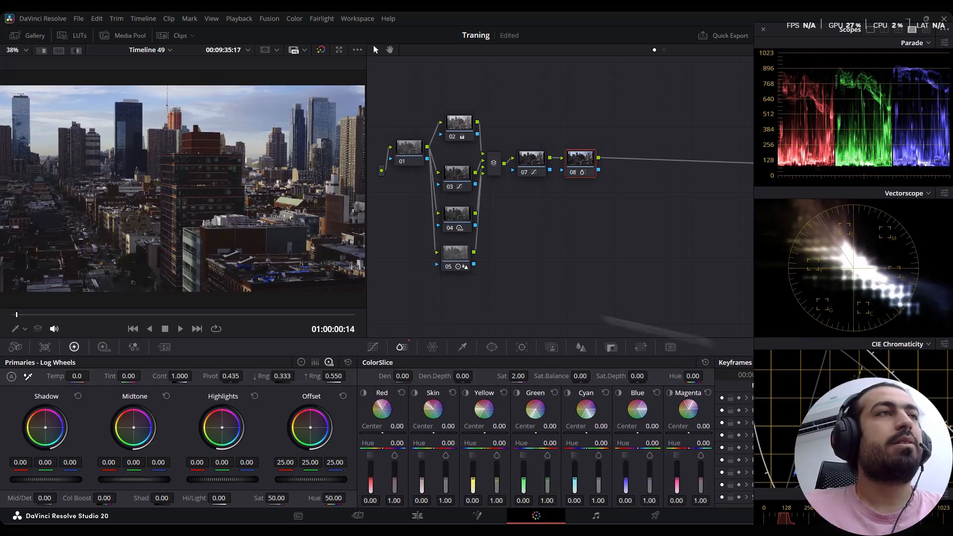
scroll(255, 247, down, 1)
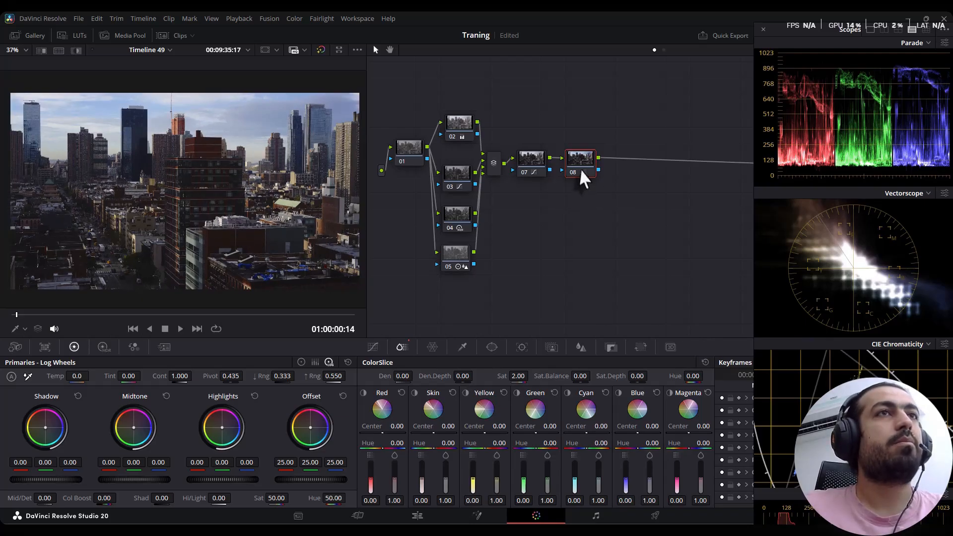
On a new serial node, set Gamma RGB to -0.05, 0.01, 0.01 and ColorSlice density/saturation to Cyan 0.73/0.59, Blue 0.53/0.65.
key(alt+s)
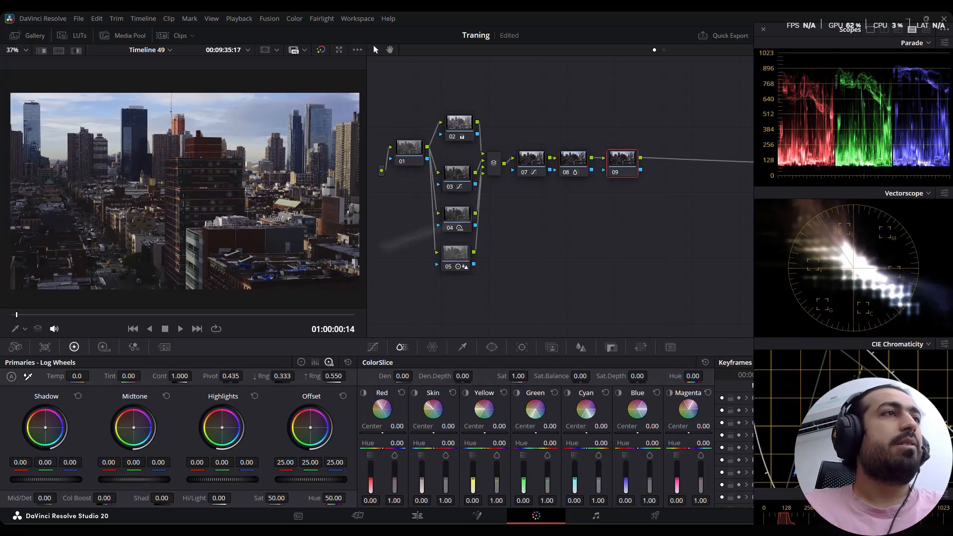
click(301, 362)
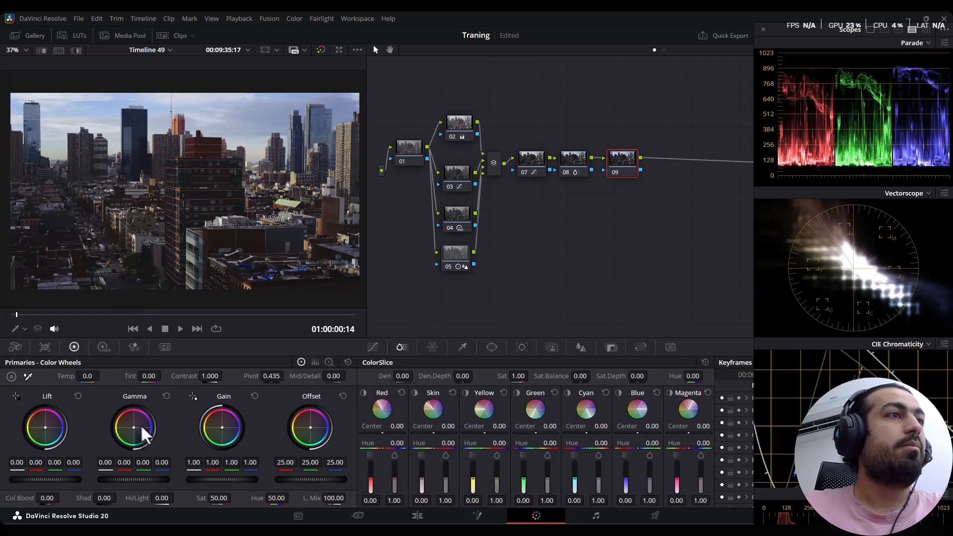
drag(132, 426, 134, 431)
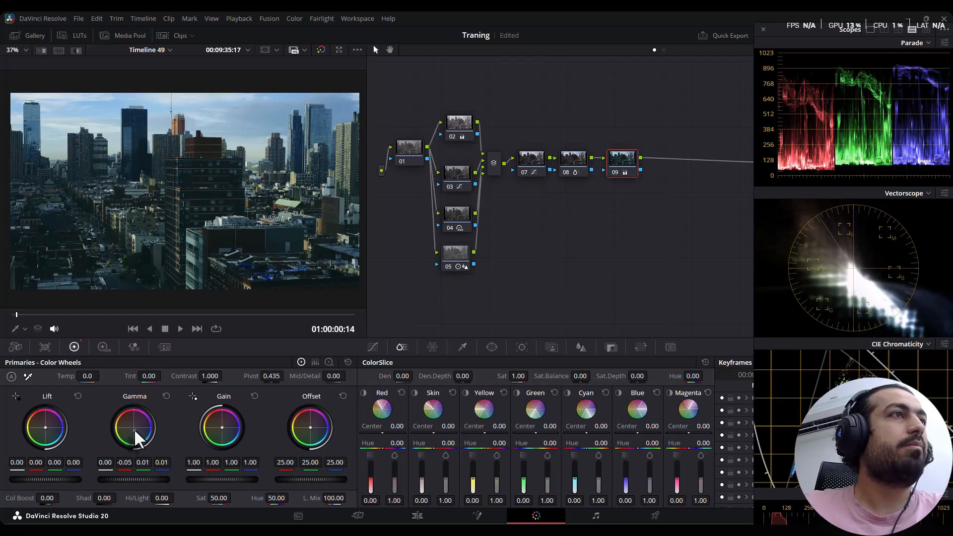
drag(625, 483, 598, 478)
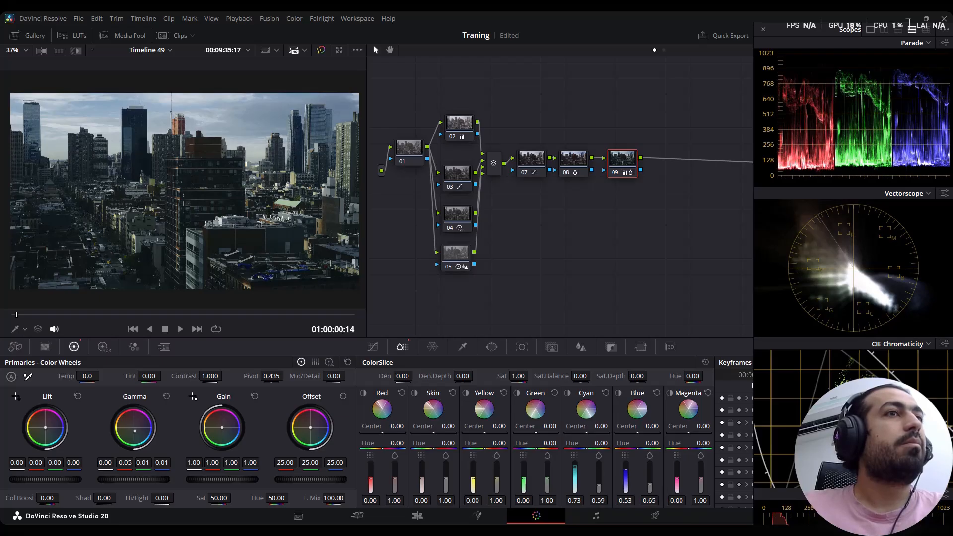
Add a serial node; set Gamma RGB to -0.02, 0.01, 0.01 and ColorSlice hues Green -0.05, Cyan -0.07, Blue -0.12, saturations Cyan 0.86, Blue 0.44.
key(alt+s)
drag(588, 448, 591, 448)
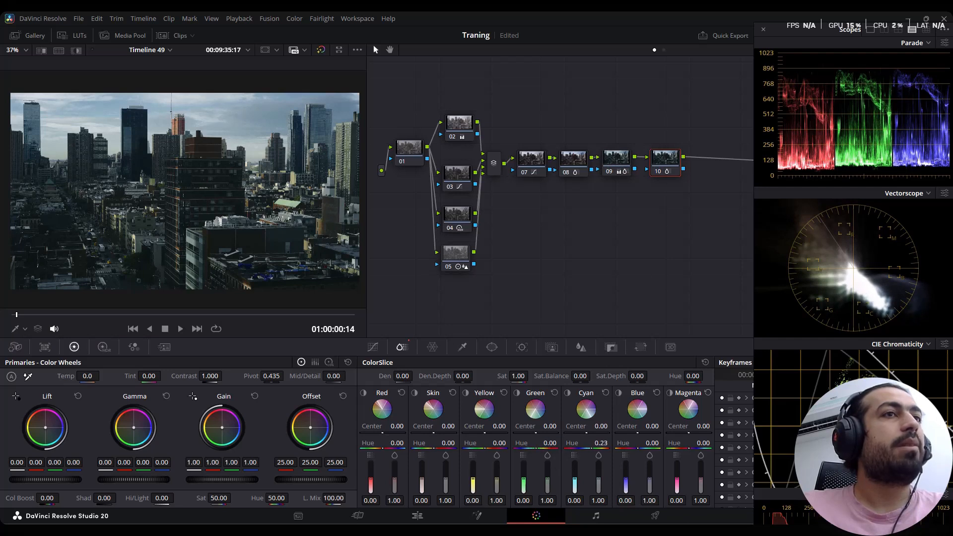
drag(132, 432, 134, 429)
drag(649, 477, 598, 481)
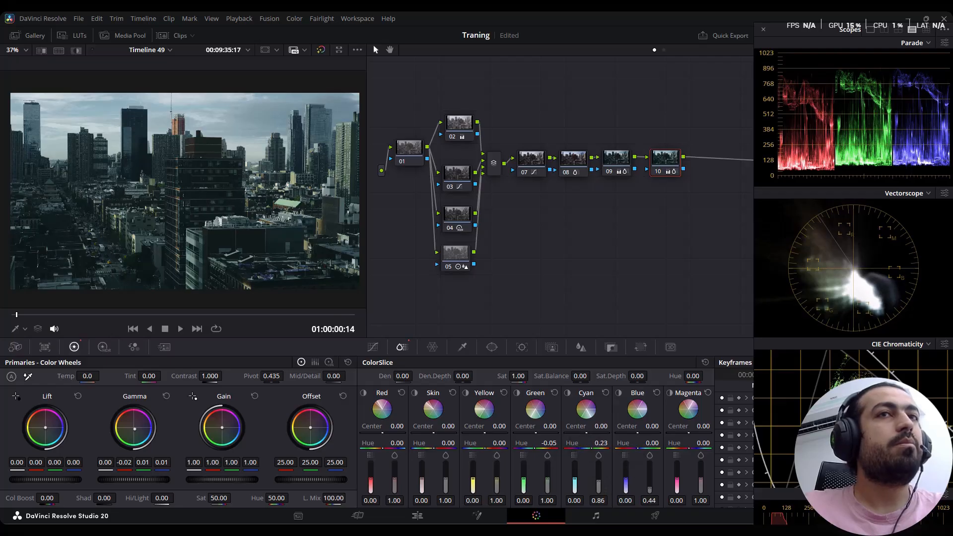
drag(638, 446, 604, 445)
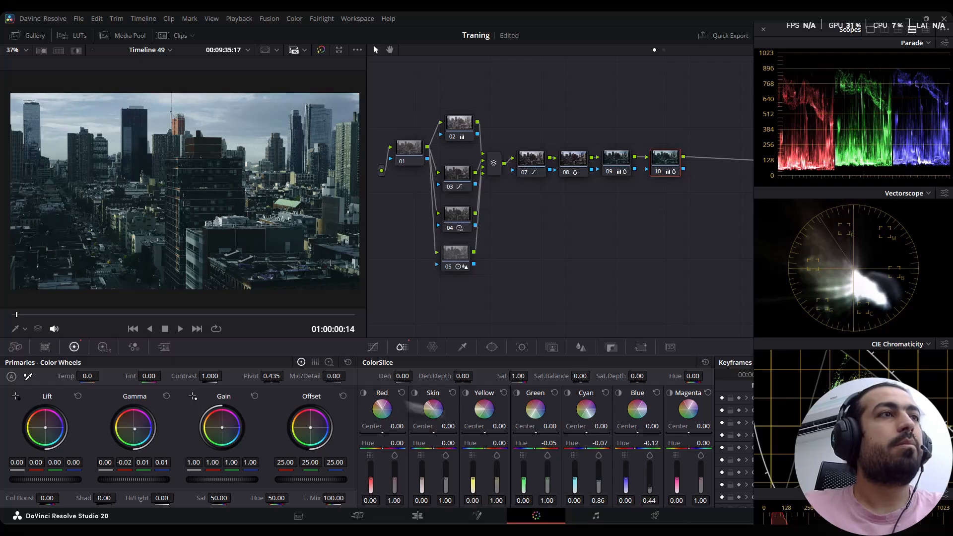
Add a serial node after node 10, place it below the node chain and warm its Gamma with red 0.01 and blue -0.04.
drag(695, 165, 509, 232)
drag(133, 428, 132, 426)
drag(150, 198, 152, 199)
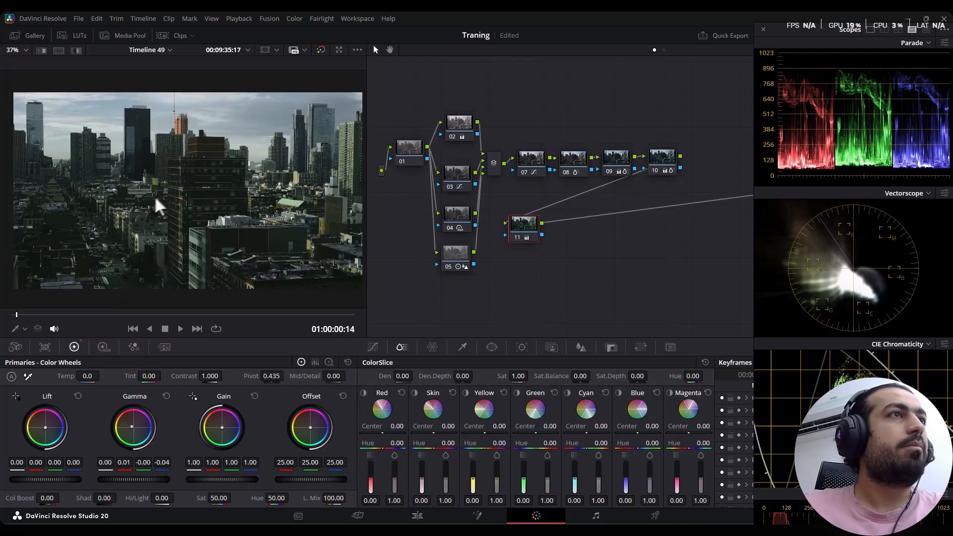
scroll(153, 196, up, 1)
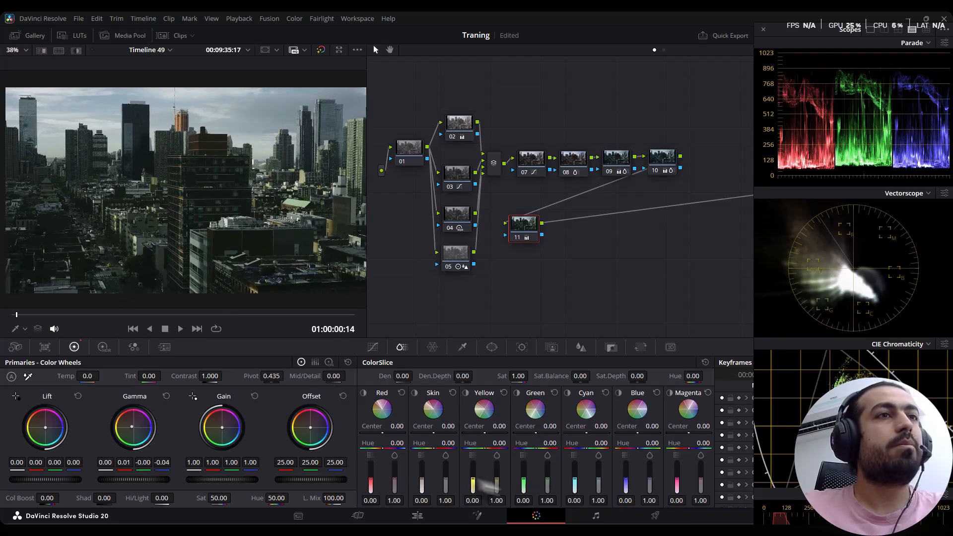
On node 11, set ColorSlice density/saturation to Skin 0.38/0.87 and Yellow 0.23/0.48, with Cyan saturation 1.17 and Blue saturation 1.14.
drag(497, 483, 472, 474)
click(415, 388)
click(415, 388)
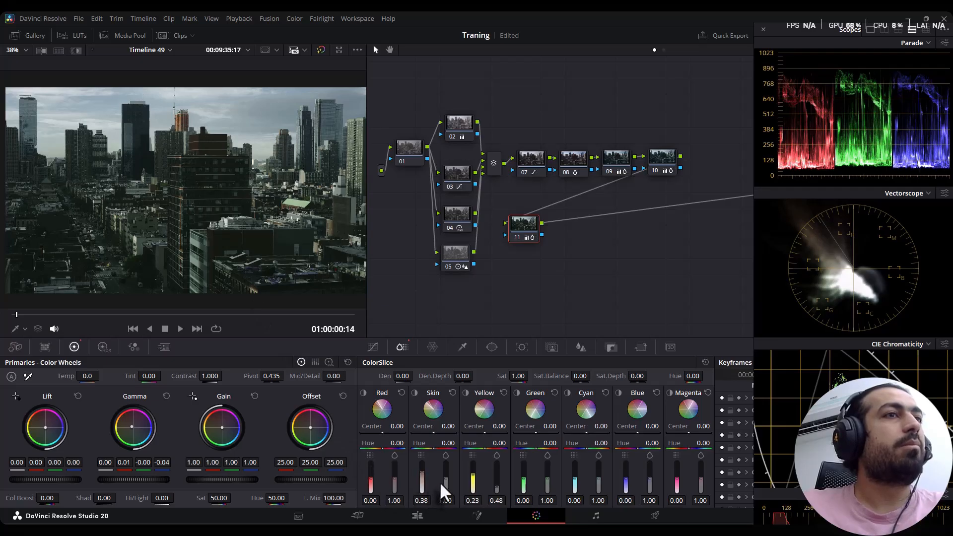
drag(446, 481, 446, 480)
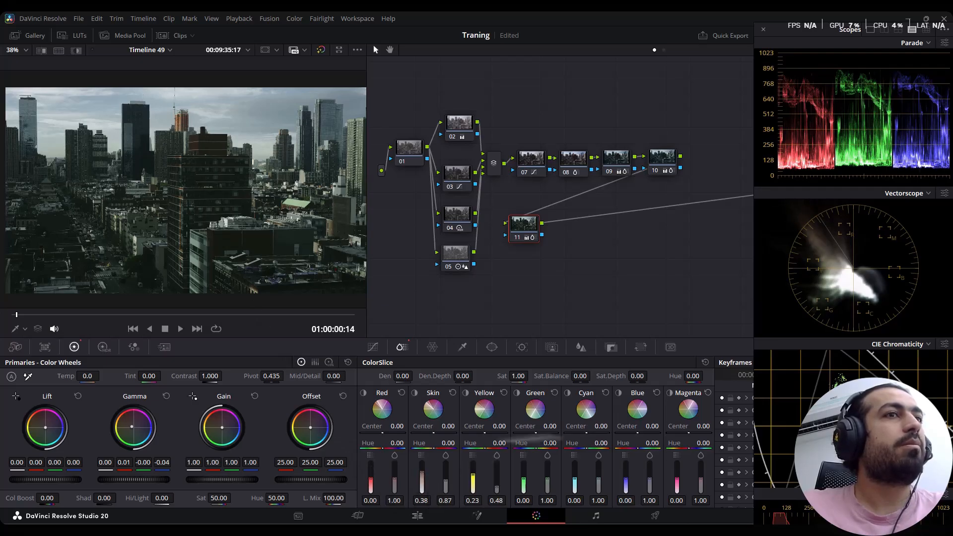
drag(598, 478, 649, 474)
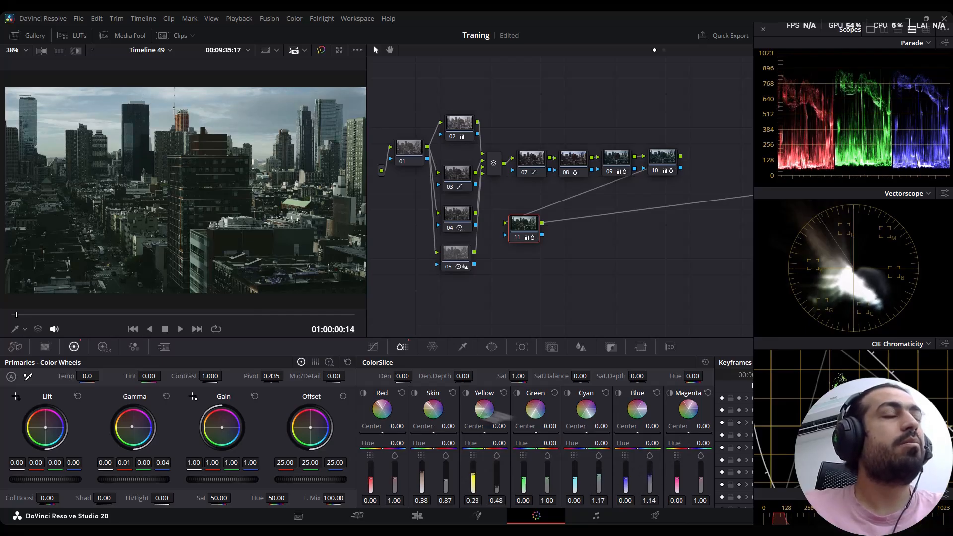
Add a serial node after node 11, then replace the scopes with the effects library and its search.
key(alt+s)
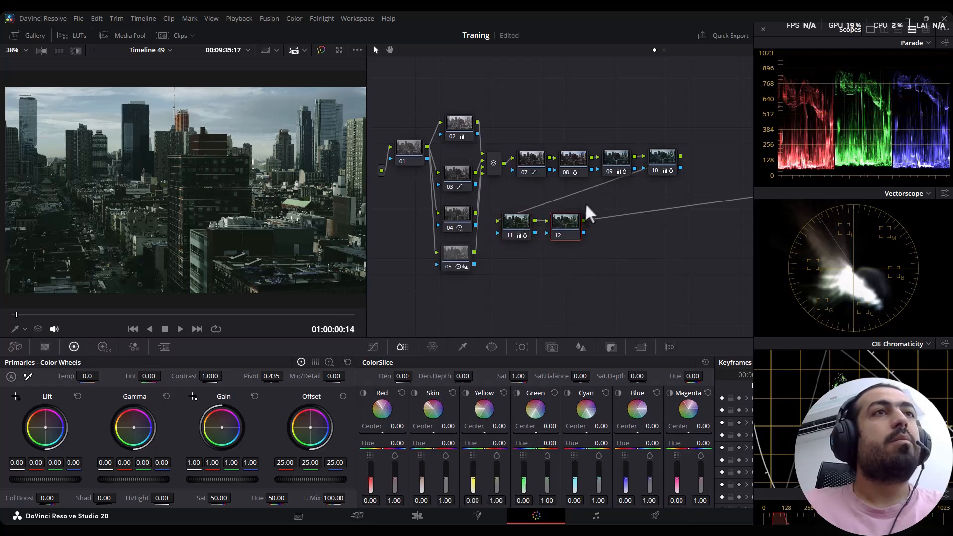
drag(762, 23, 779, 23)
click(781, 28)
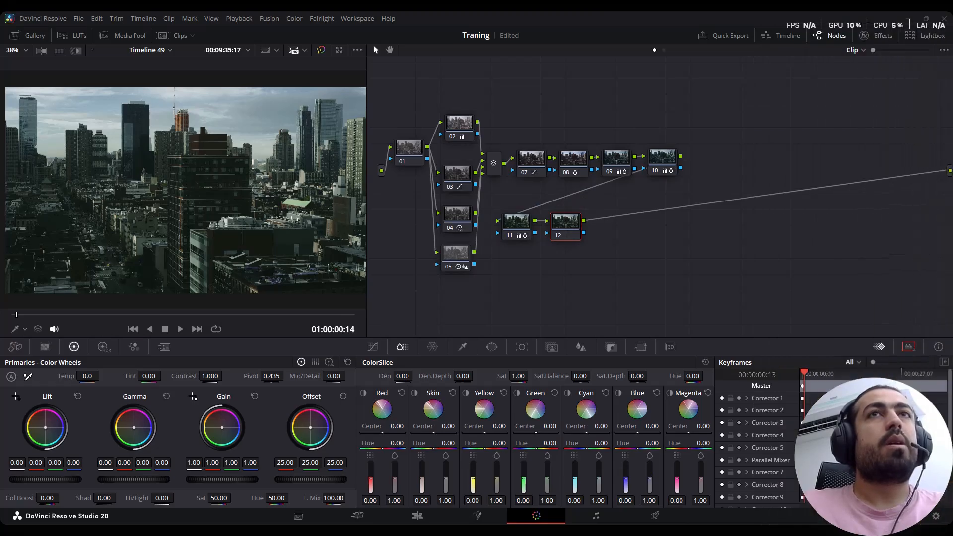
click(879, 37)
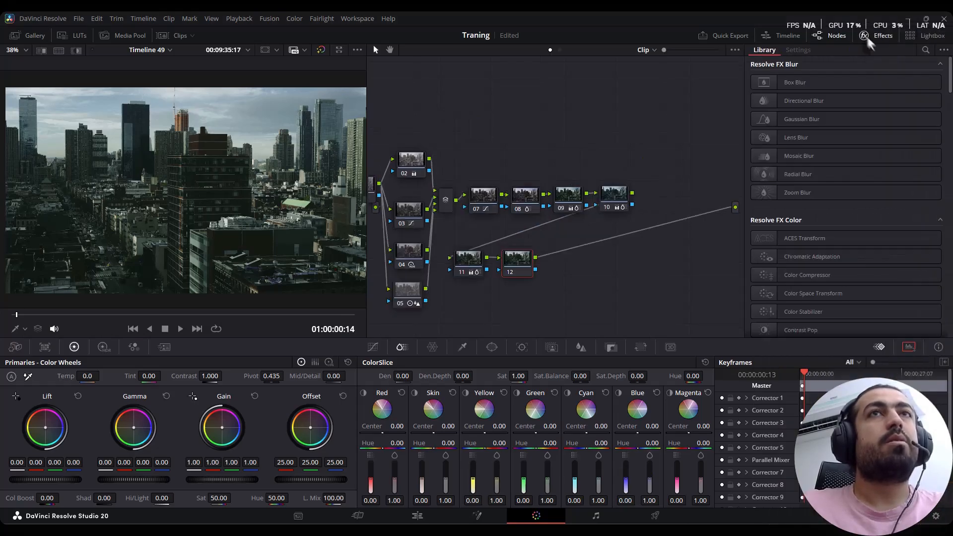
click(925, 50)
text(nloo)
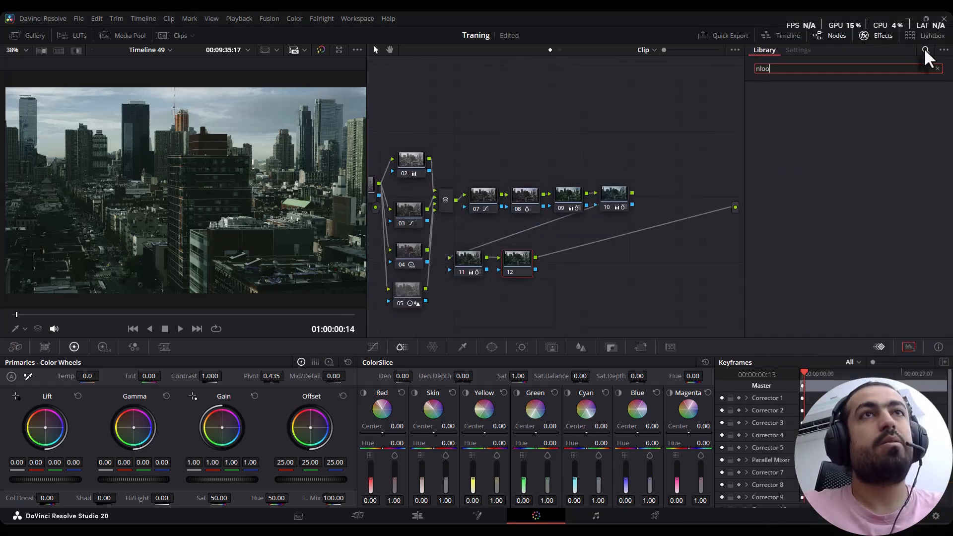
key(BackSpace)
key(BackSpace)
key(BackSpace)
key(BackSpace)
text(bl)
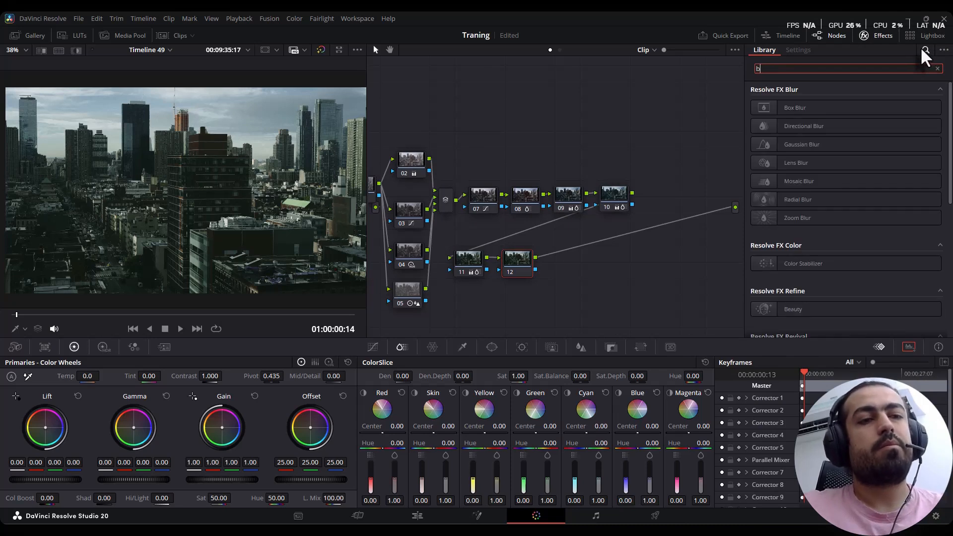
key(BackSpace)
key(BackSpace)
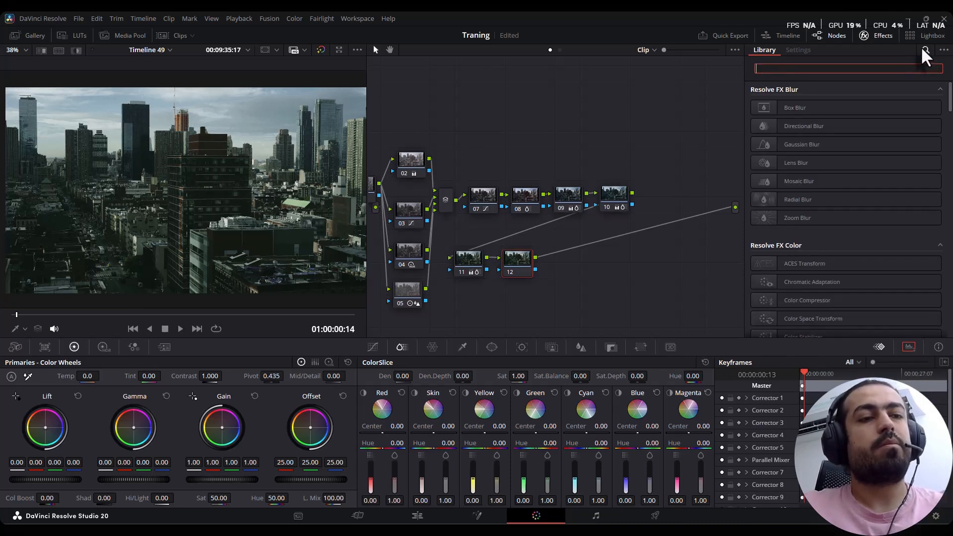
Search the effects for "glo", apply Glow to node 12, and set its Shine Threshold to 0.736 and Spread to 0.543.
text(glo)
drag(793, 121, 519, 266)
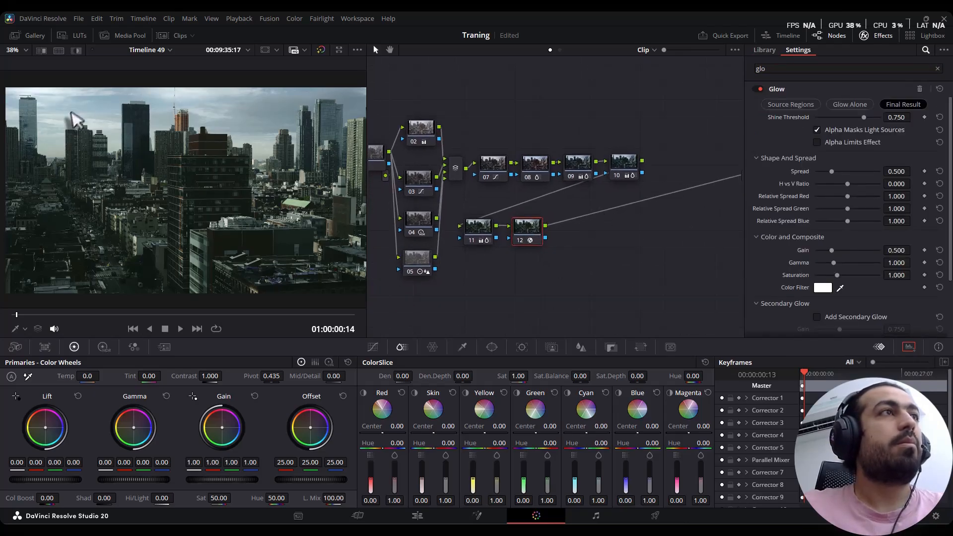
drag(853, 171, 827, 171)
drag(864, 118, 861, 124)
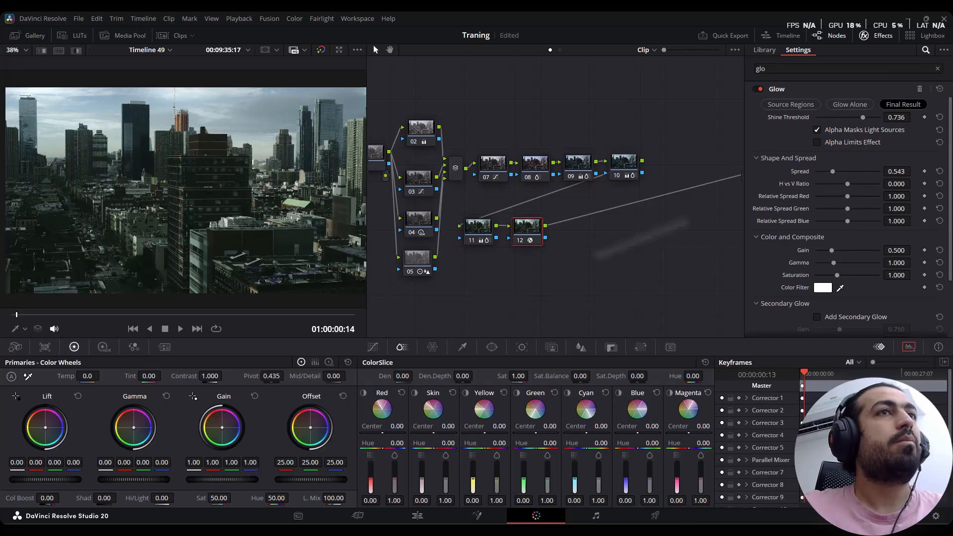
Add a parallel node below node 12 and apply the Radial Blur effect to it.
drag(528, 229, 538, 229)
key(alt+p)
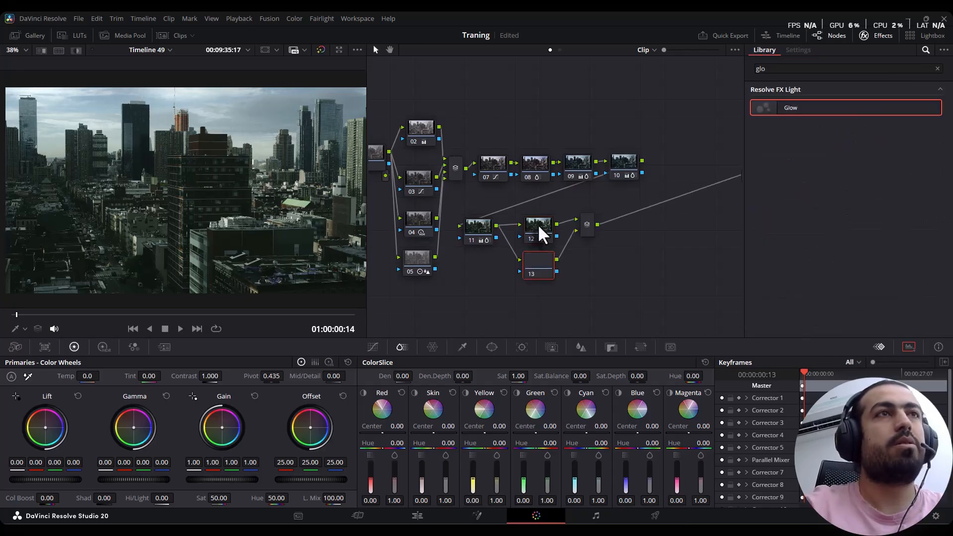
click(938, 69)
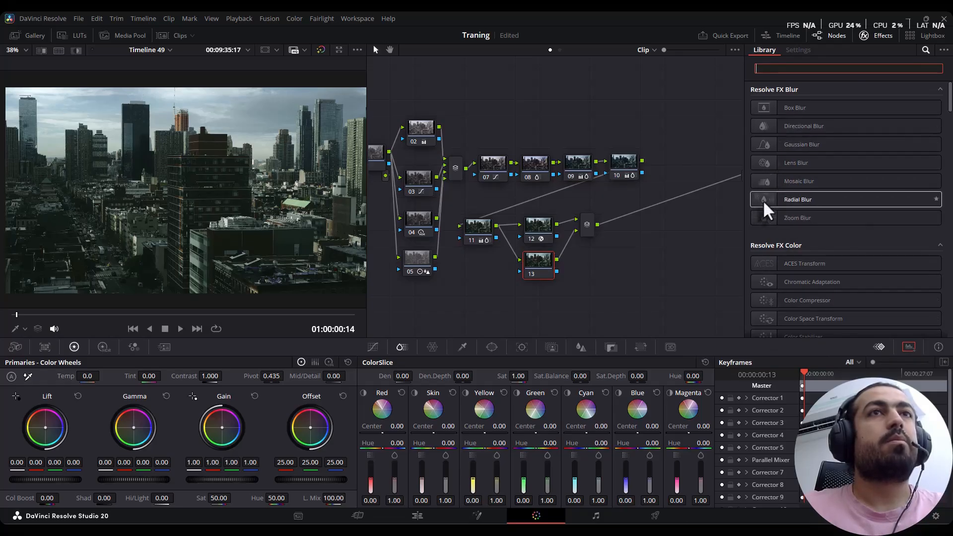
drag(762, 200, 528, 262)
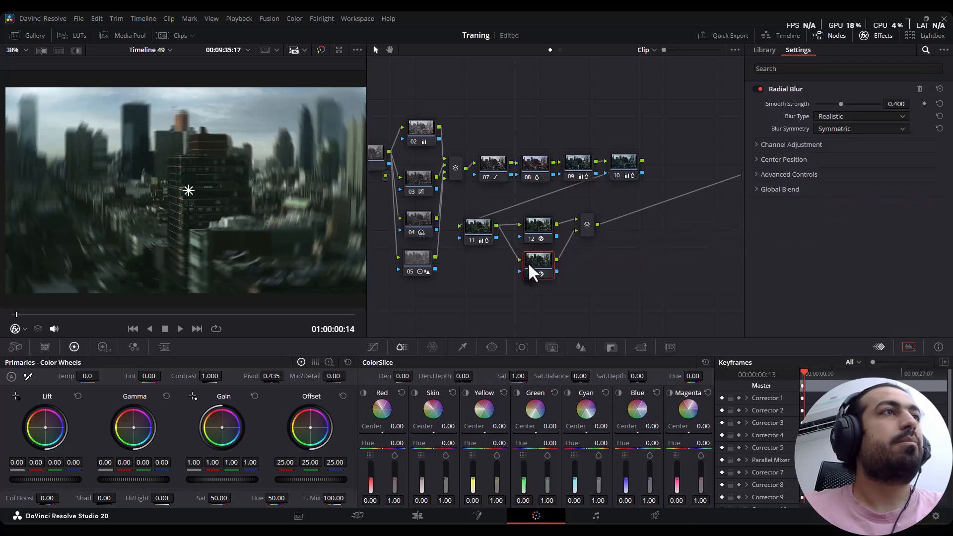
Limit node 13 to an inverted circular window stretched nearly frame-wide, aspect about 71.61, and set the Radial Blur's Global Blend to 0.326.
click(492, 347)
click(379, 400)
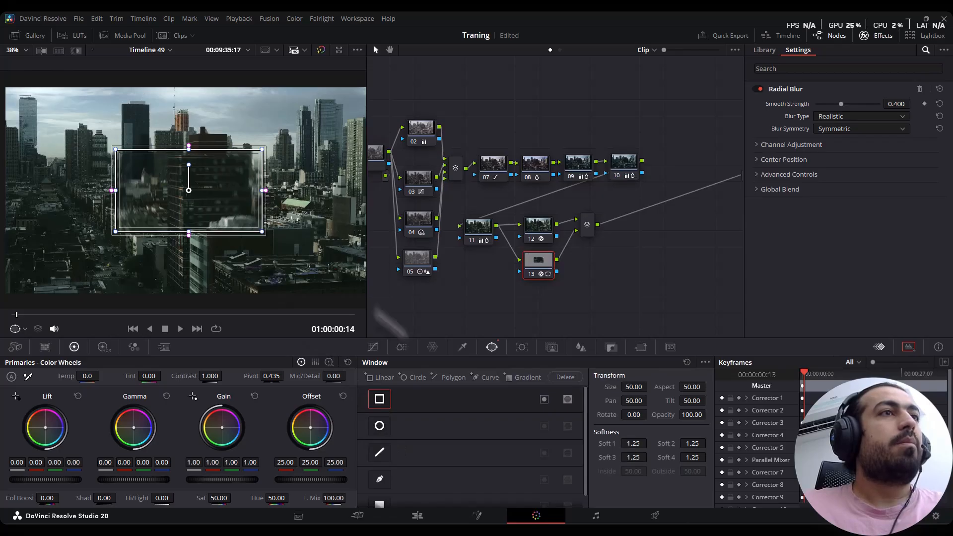
click(379, 399)
click(379, 426)
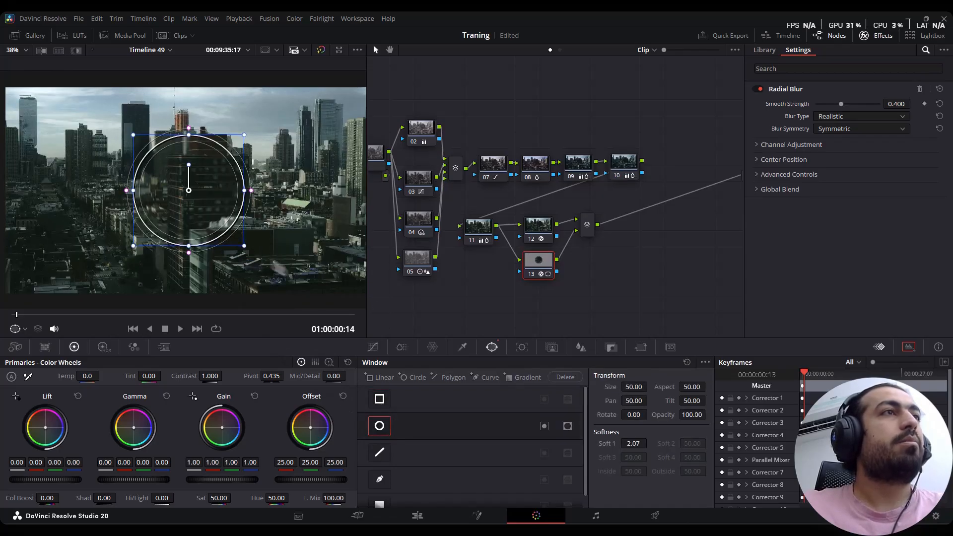
drag(244, 190, 365, 194)
click(544, 426)
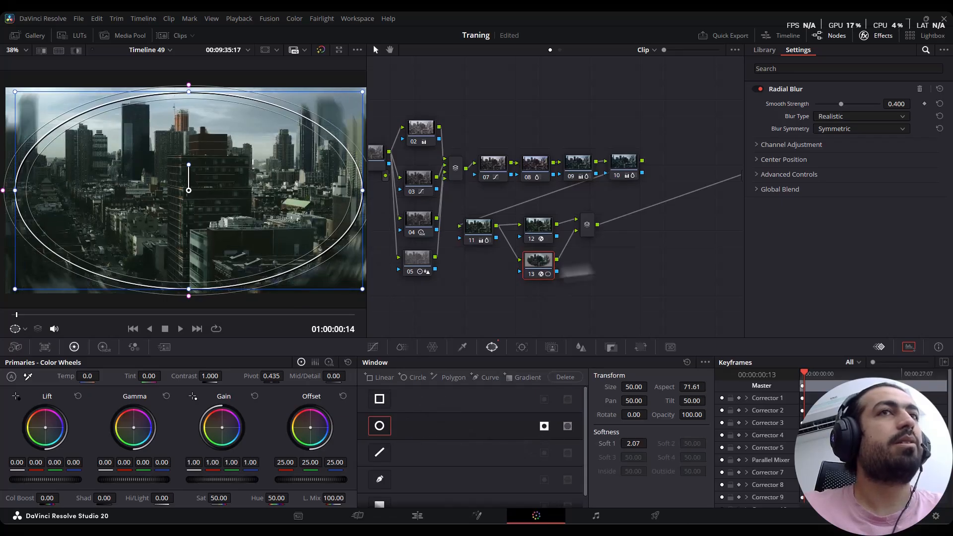
click(844, 190)
drag(847, 204, 835, 204)
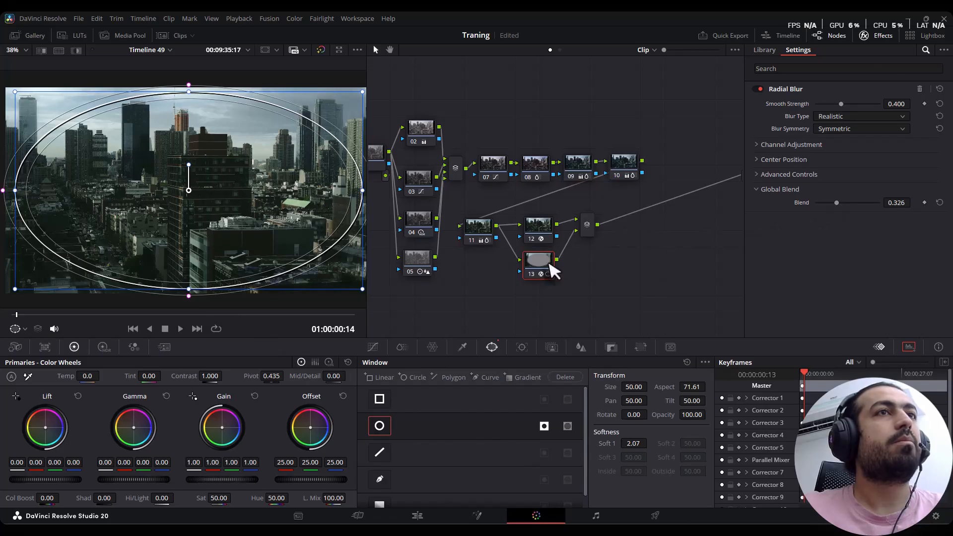
Add a parallel node below node 13 and apply Light Rays to it with the ray position X at 0.297.
key(alt+p)
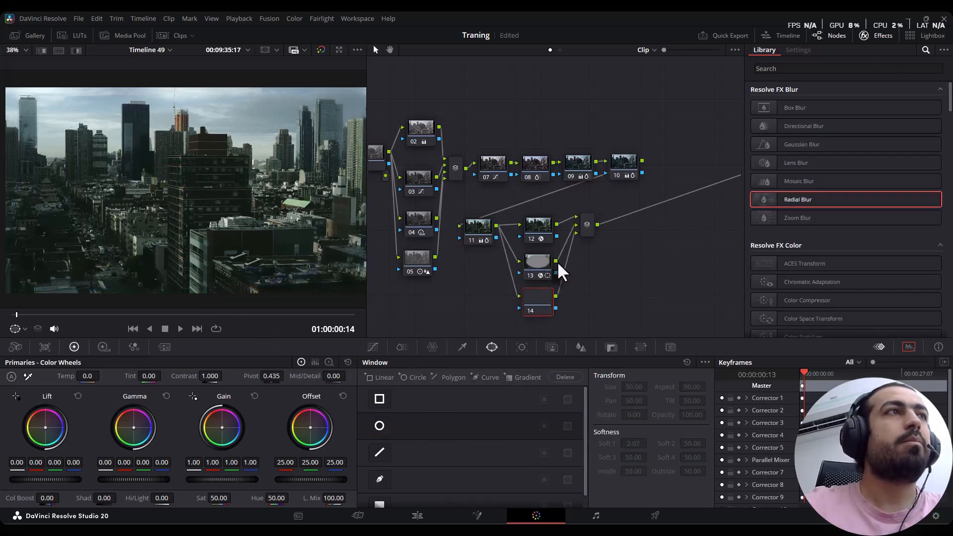
scroll(819, 258, down, 15)
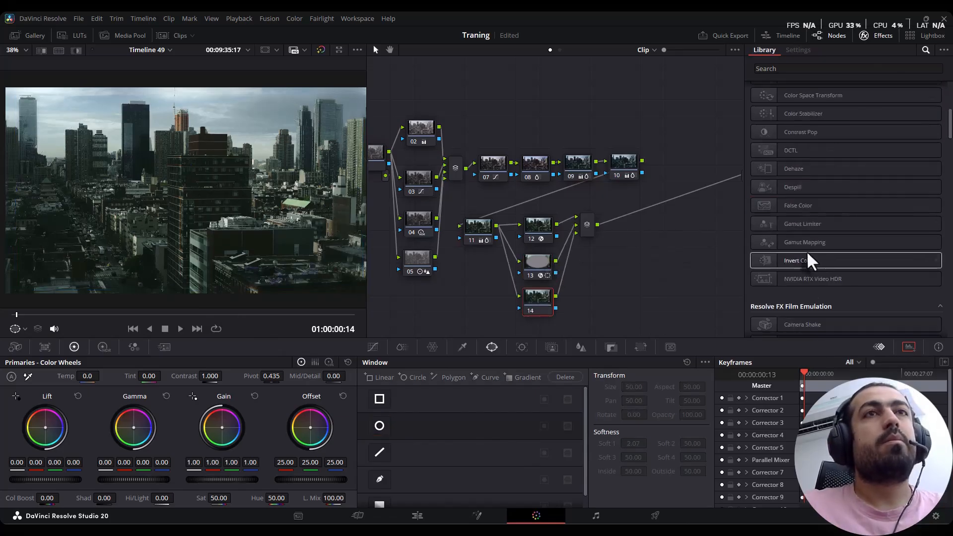
scroll(818, 257, down, 5)
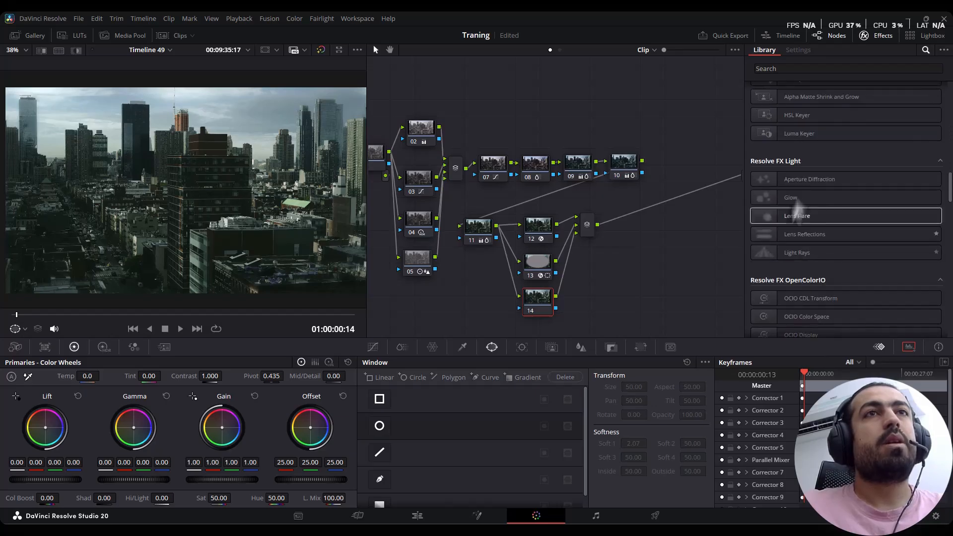
drag(770, 249, 526, 298)
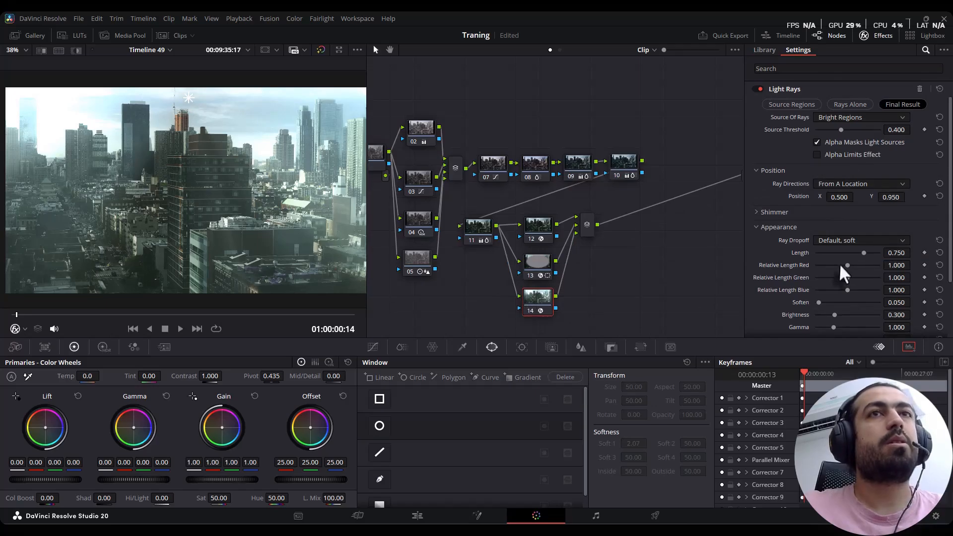
drag(838, 197, 888, 197)
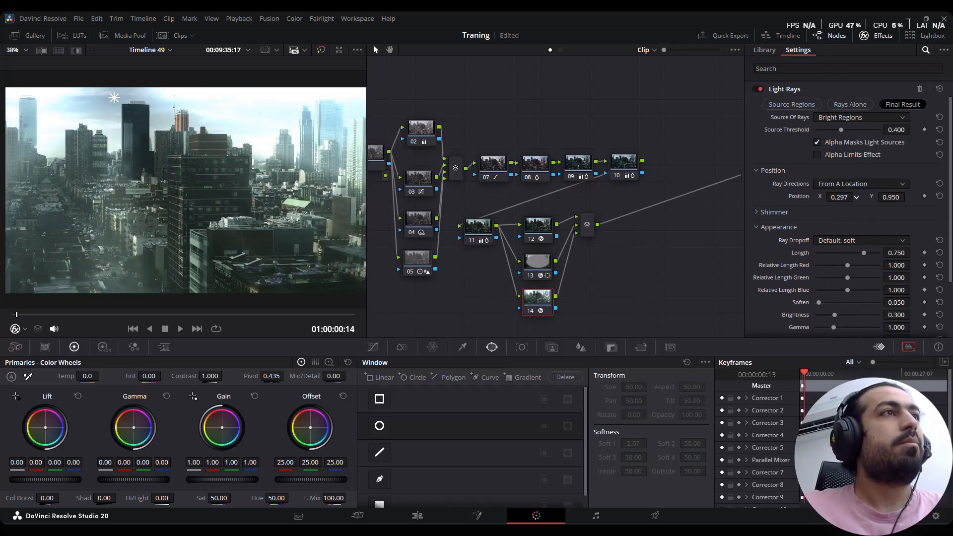
Colorize the Light Rays with a pale warm cream and set their Global Blend to 0.132.
scroll(868, 255, down, 3)
click(822, 282)
click(552, 249)
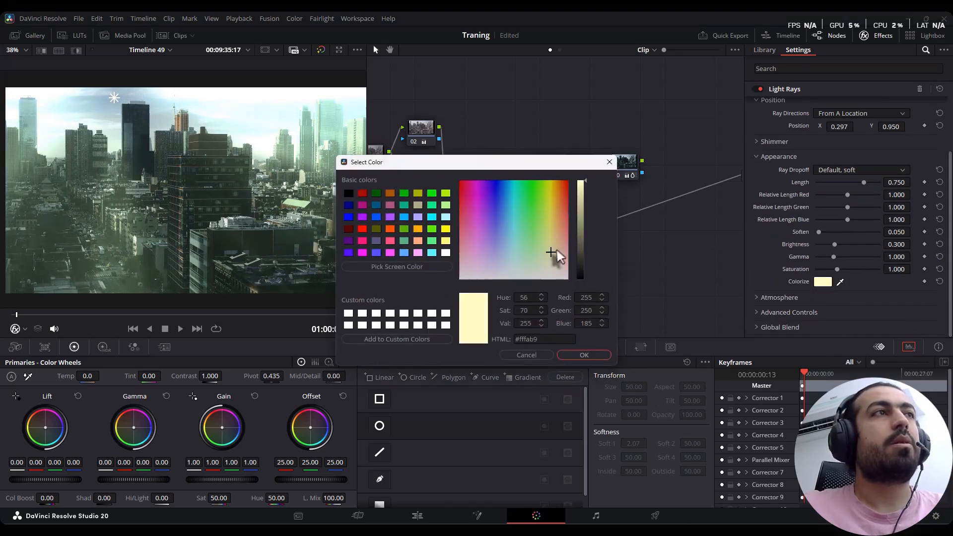
click(584, 354)
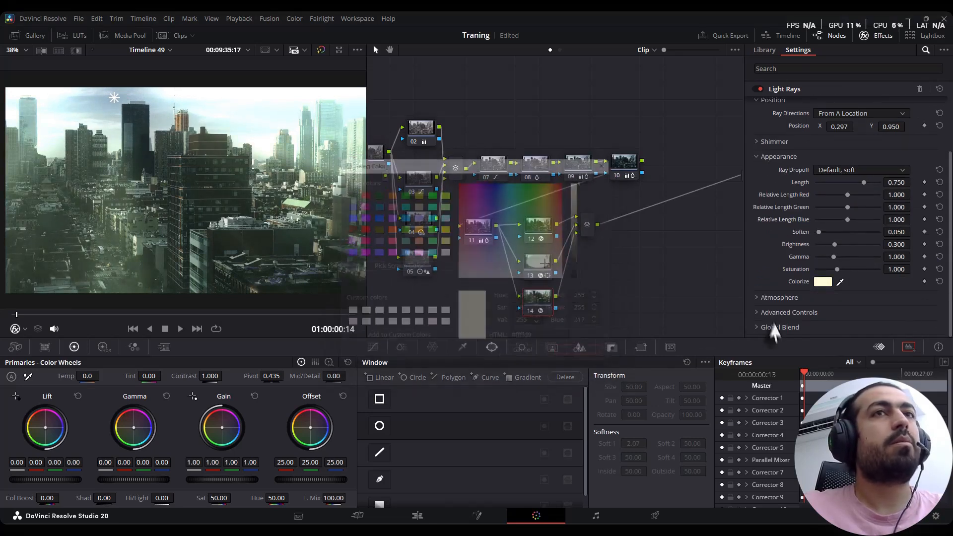
click(772, 327)
mouse_move(826, 327)
mouse_down()
mouse_move(812, 331)
mouse_move(835, 333)
mouse_move(823, 335)
mouse_up()
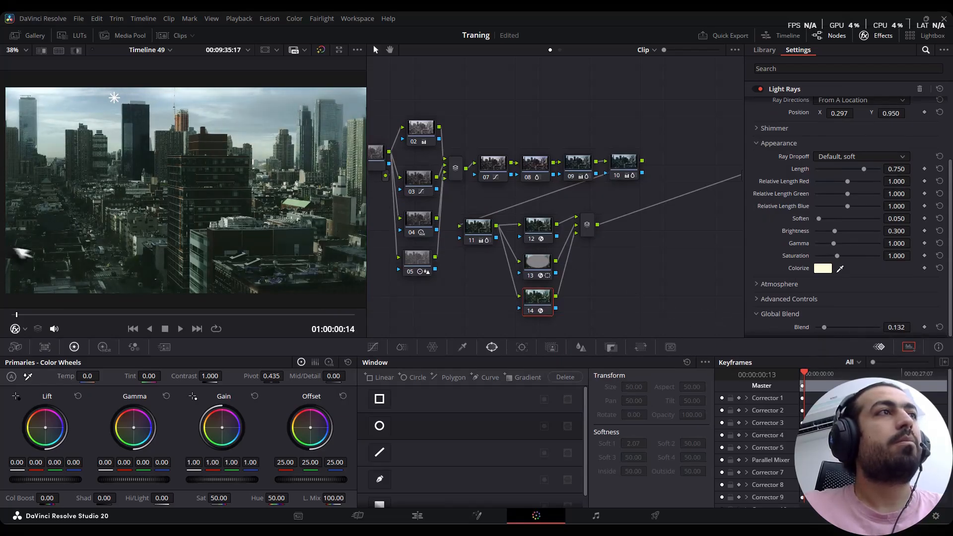
Add a serial node after the second parallel mixer, raise its Gain to 1.06 and lower Lift very slightly while watching the scopes.
click(582, 235)
key(alt+s)
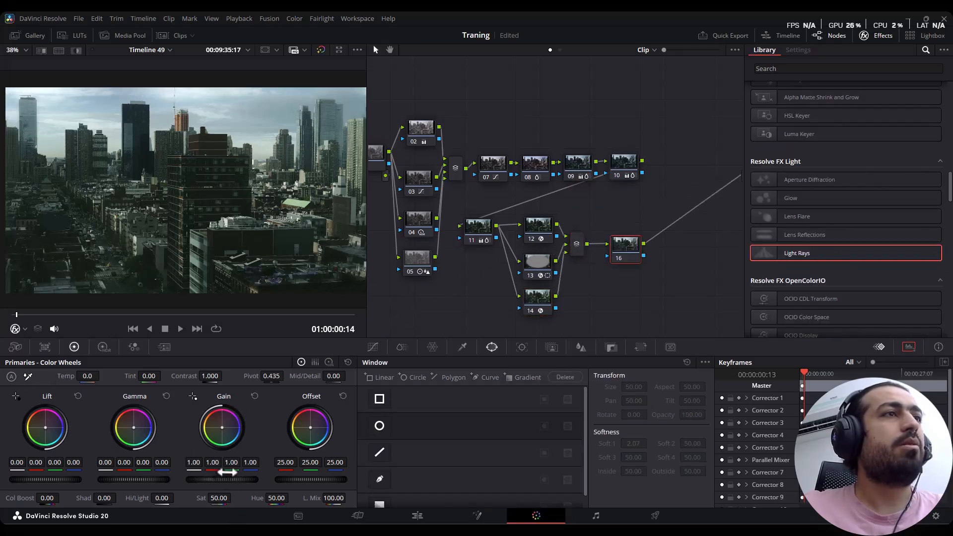
drag(222, 479, 233, 479)
key(ctrl+shift+w)
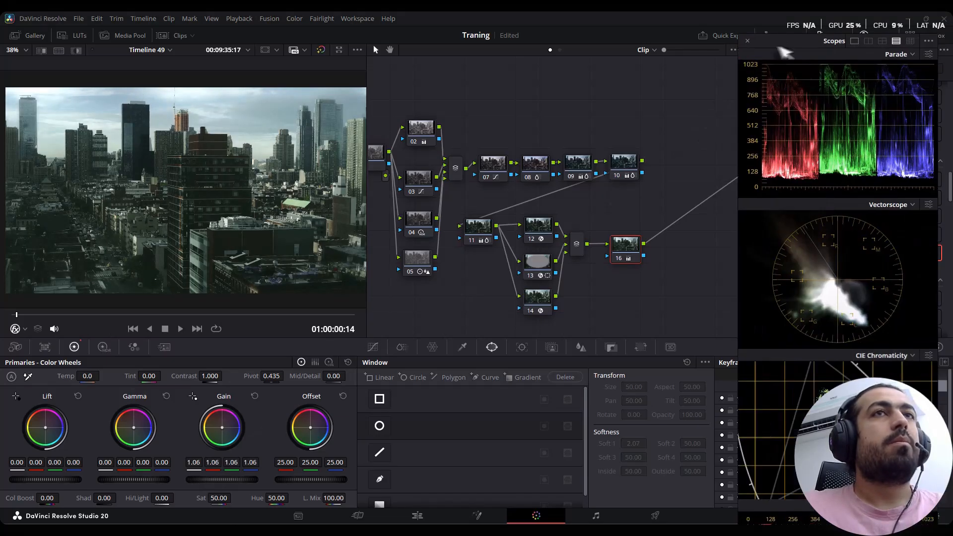
drag(35, 479, 33, 479)
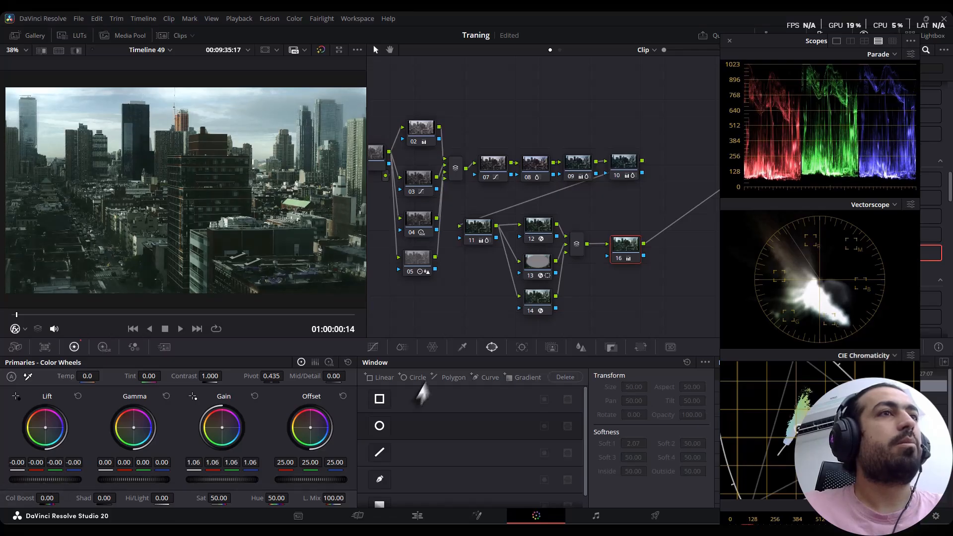
Add default anchors to node 16's custom curve and fine-tune its shadow and midtone points, slightly raising the lower midtones.
click(373, 347)
click(705, 361)
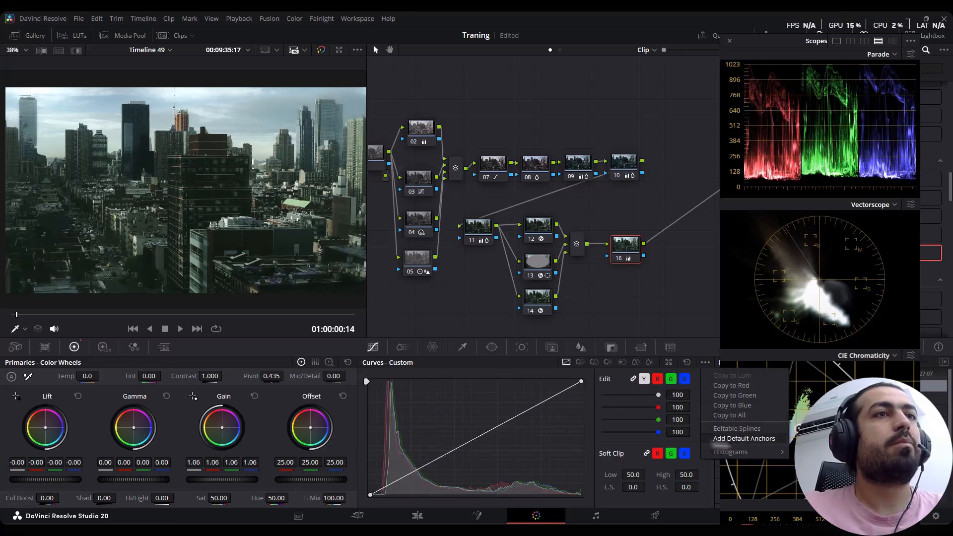
click(742, 439)
drag(412, 471, 410, 471)
drag(454, 448, 498, 427)
drag(411, 471, 408, 473)
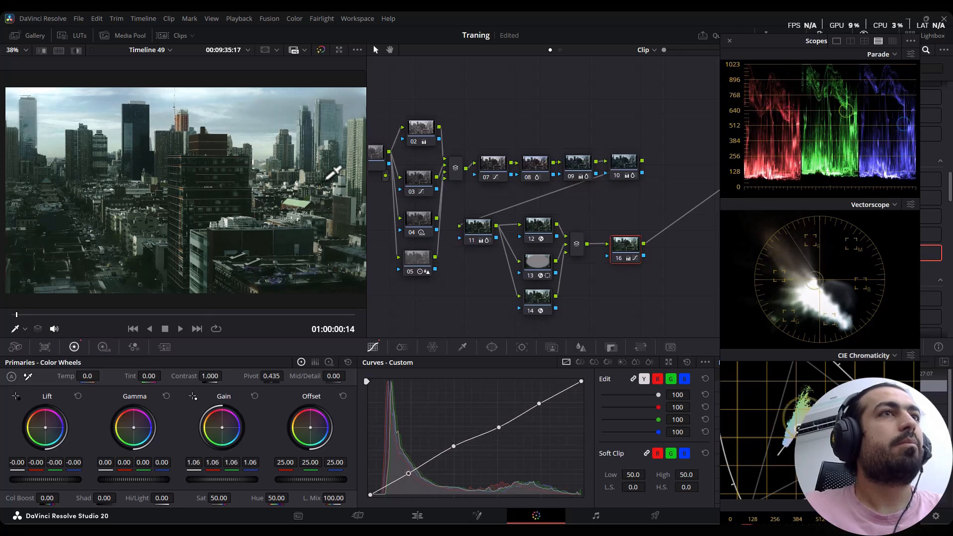
Add a serial node after node 16 and close the scopes to uncover the effects library.
drag(623, 249, 612, 247)
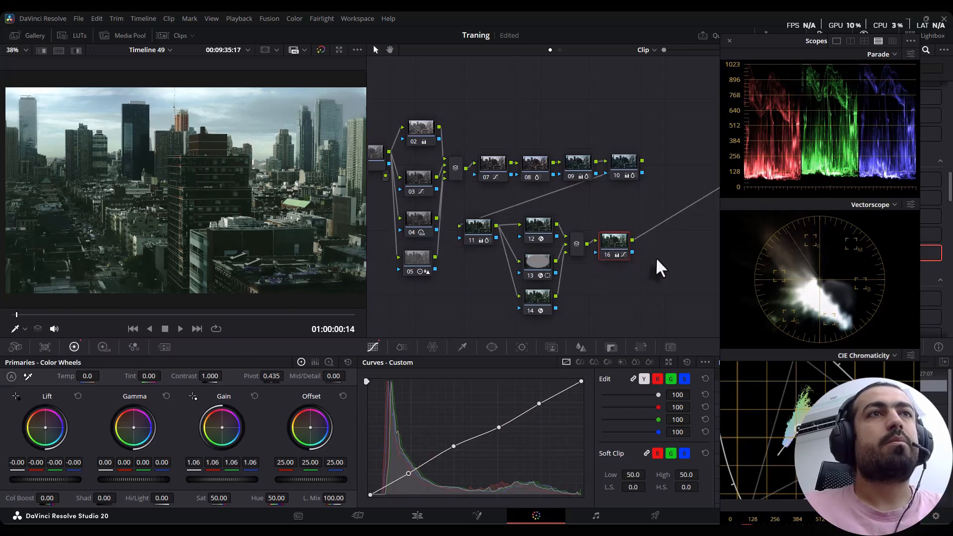
key(alt+s)
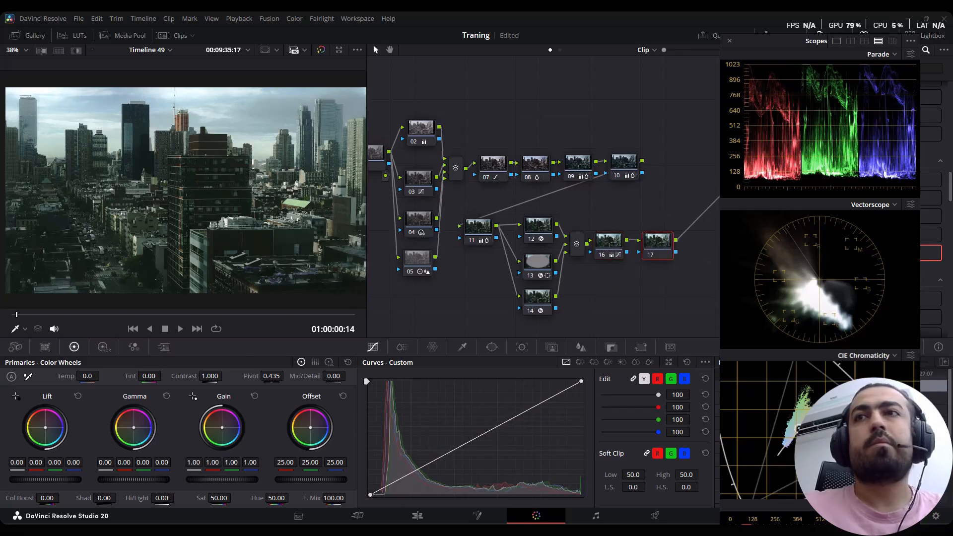
drag(786, 40, 809, 41)
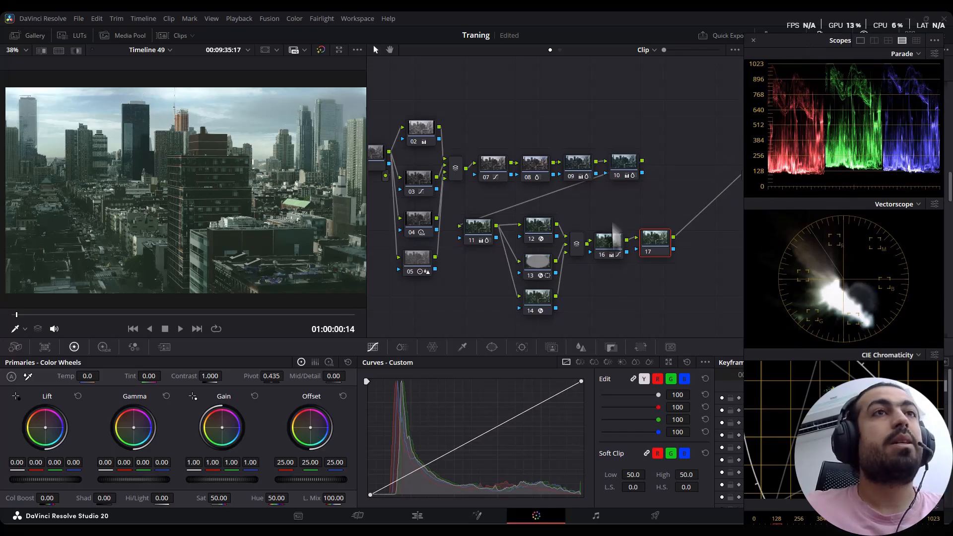
click(753, 41)
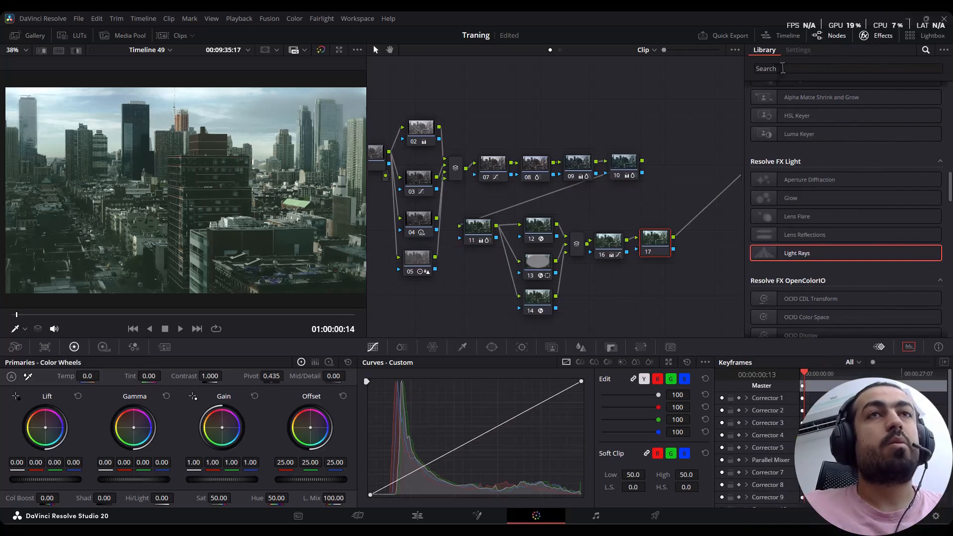
Apply the Film Look Creator effect to node 17 and set White Balance to 9116, Tint to 31.4 and Fade to 0.101.
click(782, 69)
text(loo)
drag(791, 106, 658, 246)
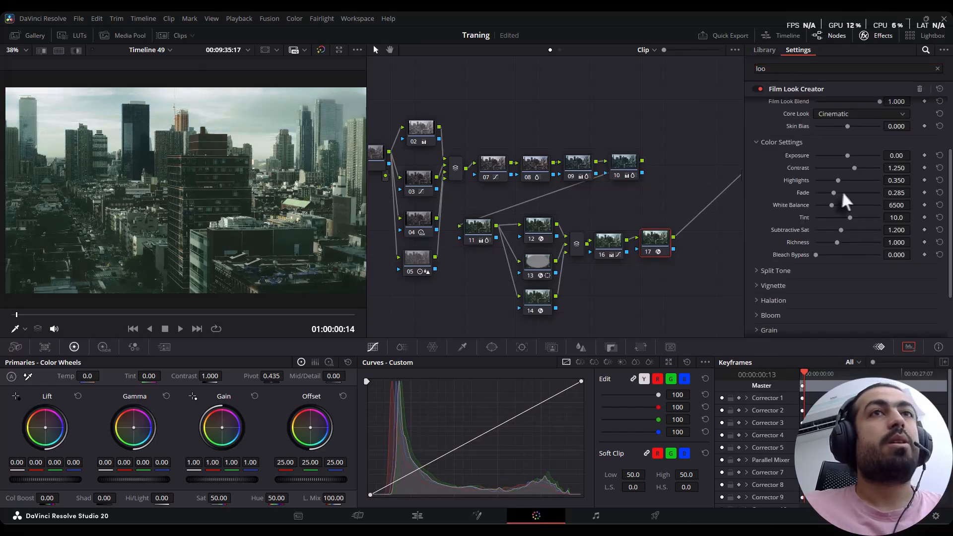
mouse_move(831, 207)
mouse_down()
mouse_move(855, 217)
mouse_move(823, 206)
mouse_move(841, 210)
mouse_up()
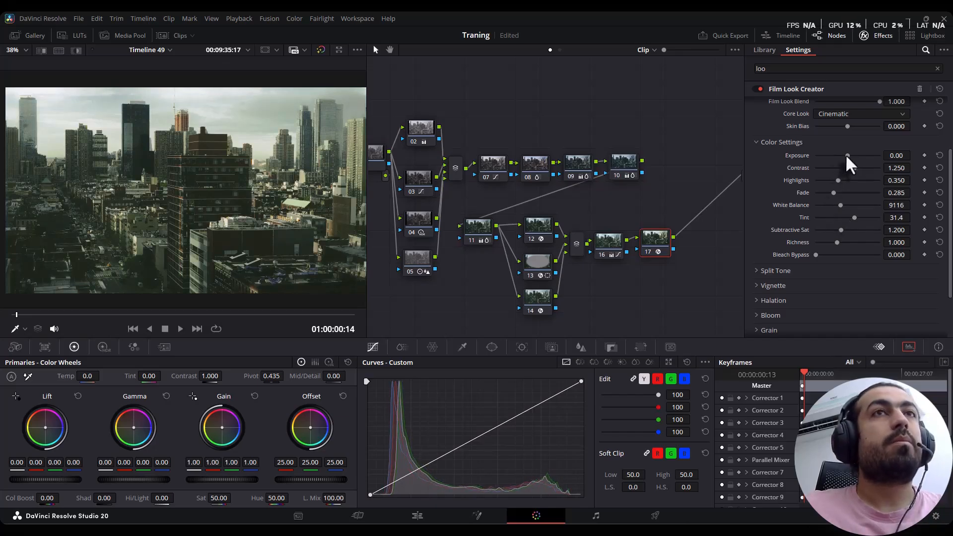
drag(822, 191, 819, 192)
Enable Split Tone in the Film Look Creator with Amount 0.589, Hue Angle 58.6 and Pivot 0.326.
scroll(774, 283, down, 2)
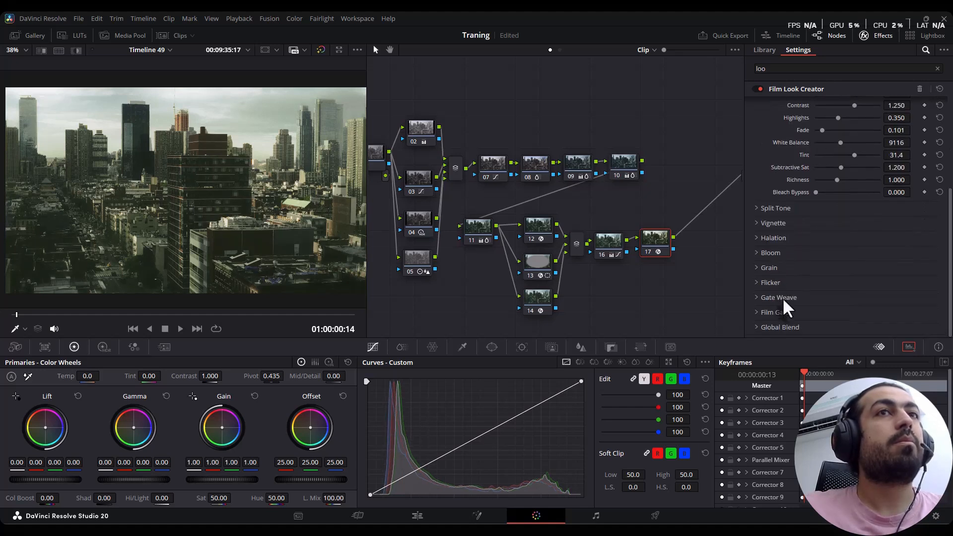
click(779, 207)
click(817, 222)
drag(816, 259, 836, 284)
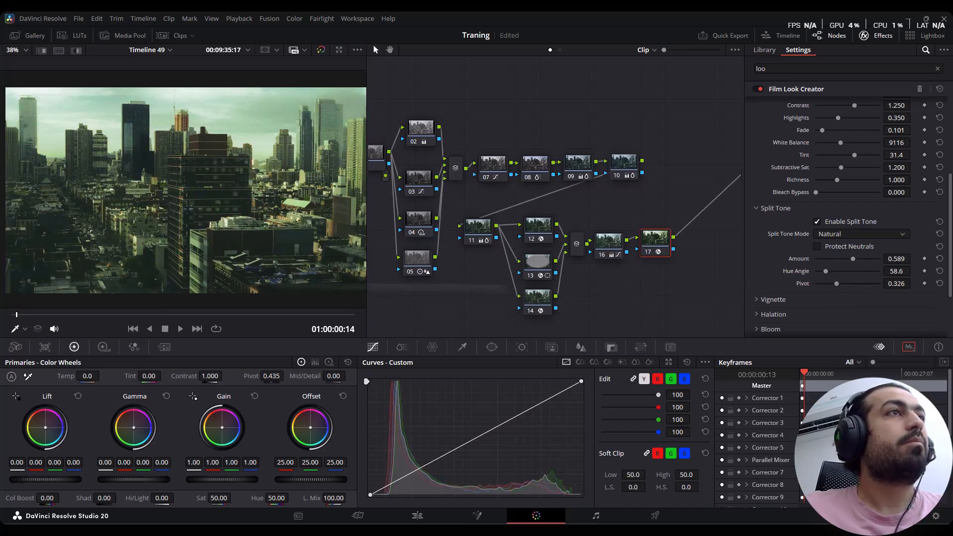
Add a serial node after node 17 and warm its Gamma slightly to red 0.01, green -0.00 and blue -0.04.
drag(671, 265, 655, 219)
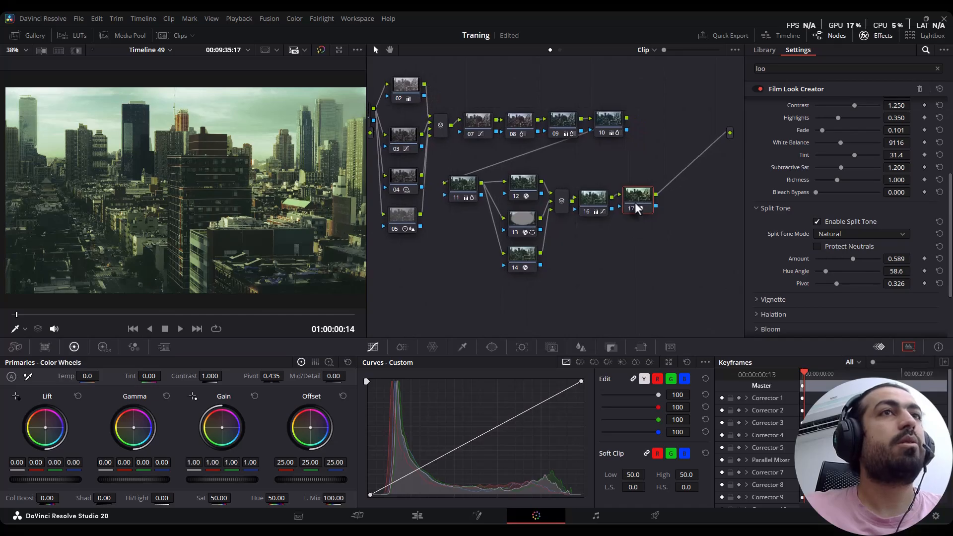
key(alt+s)
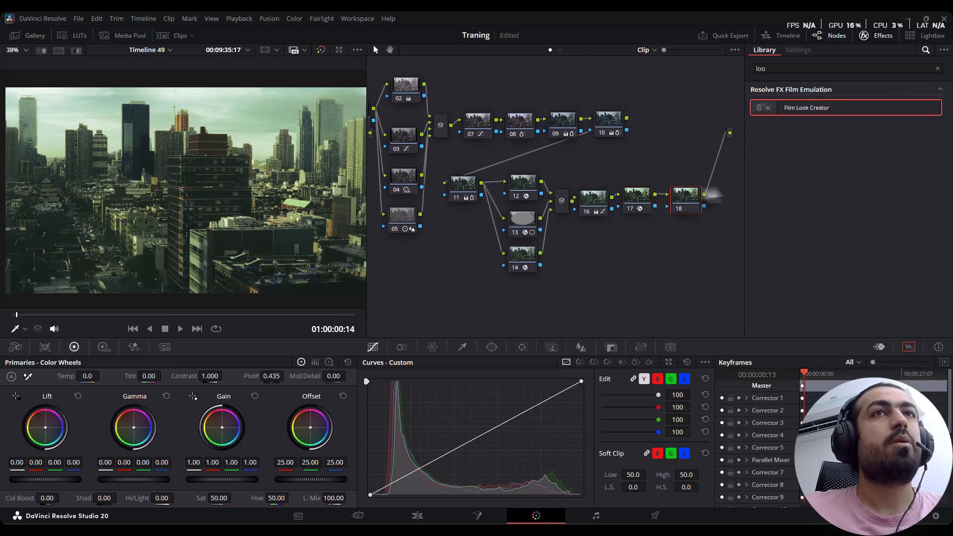
click(883, 35)
click(401, 347)
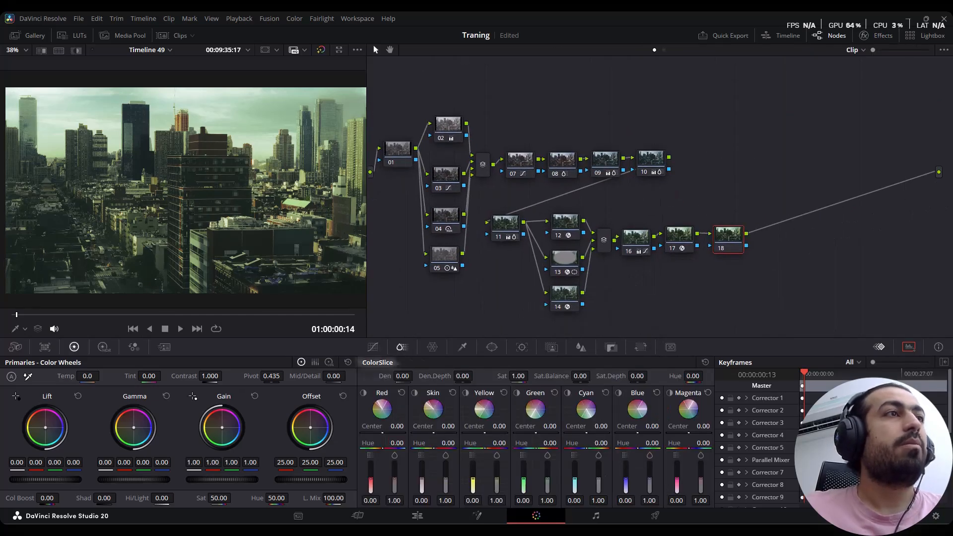
drag(134, 427, 136, 429)
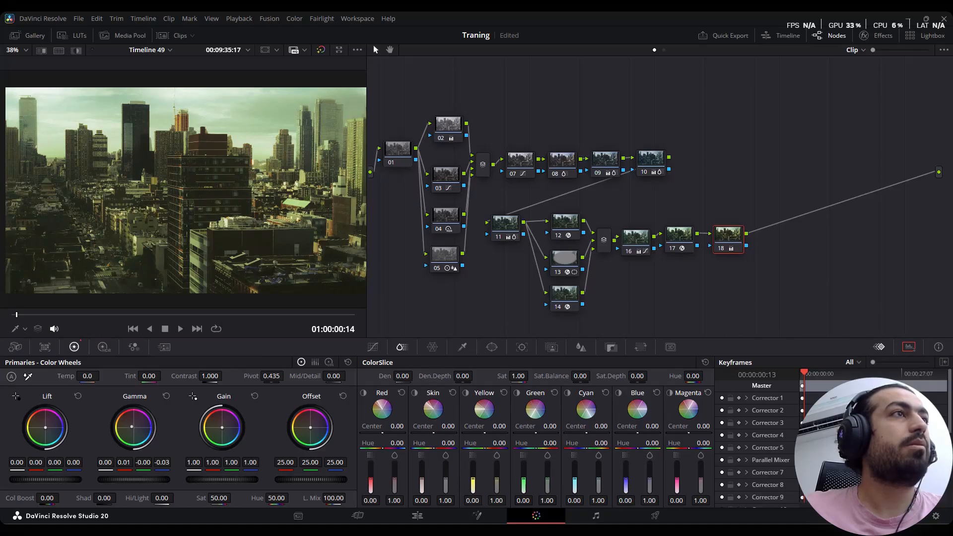
On node 18, set ColorSlice Yellow density to 0.08 and saturation to 0.82, check the Skin slice, and set Blue density to 0.47.
drag(472, 480, 496, 492)
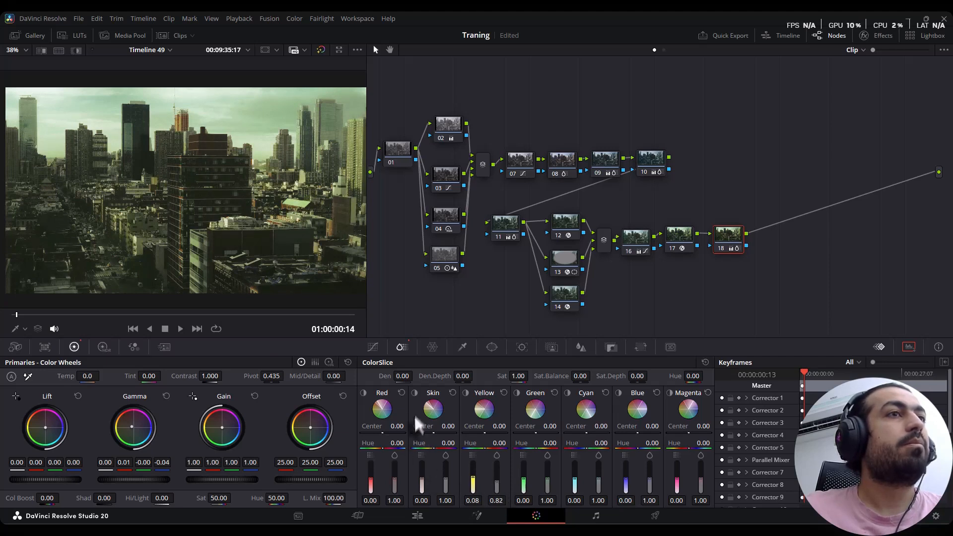
click(415, 393)
click(416, 392)
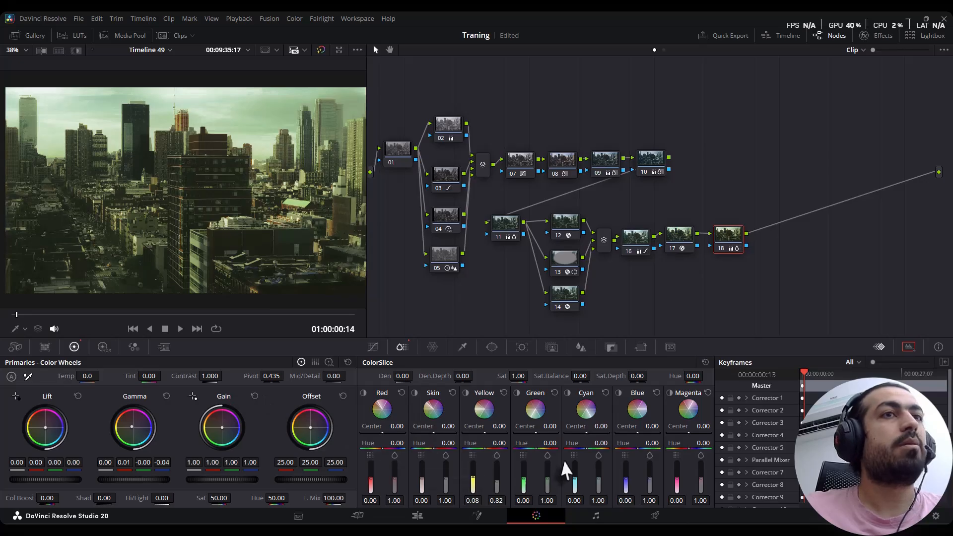
drag(626, 484, 626, 472)
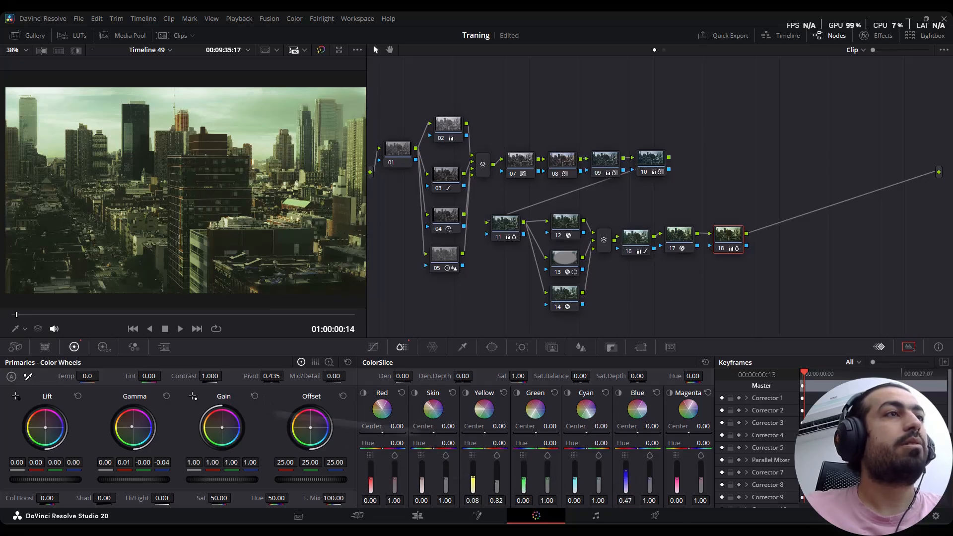
Add a serial node with teal Gamma -0.06/0.01/0.03 and set ColorSlice Yellow saturation 0.75, Cyan density 0.64, hue -0.16, Blue density 0.58, hue -0.05.
key(alt+s)
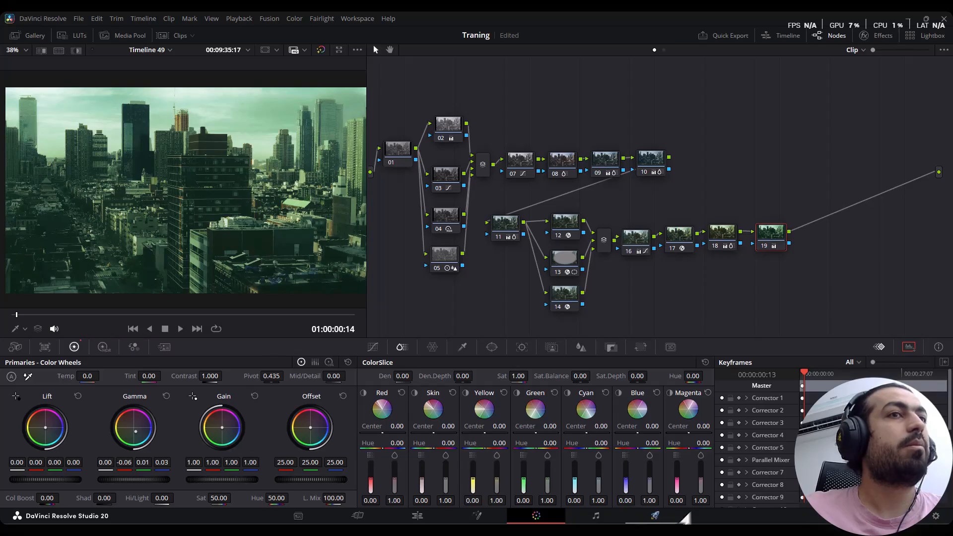
drag(574, 485, 637, 447)
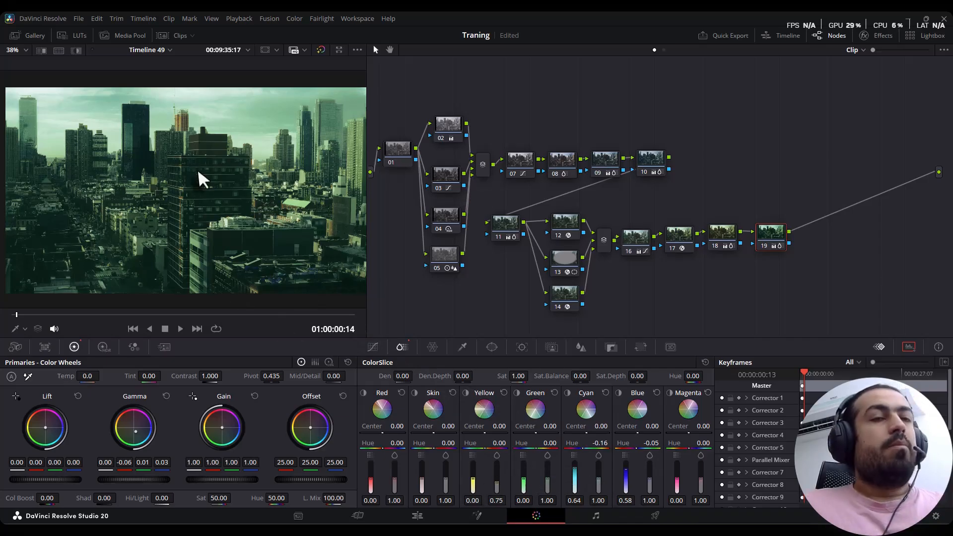
Review the graded shot full screen, comparing it with node 19 switched on and off.
key(ctrl+f)
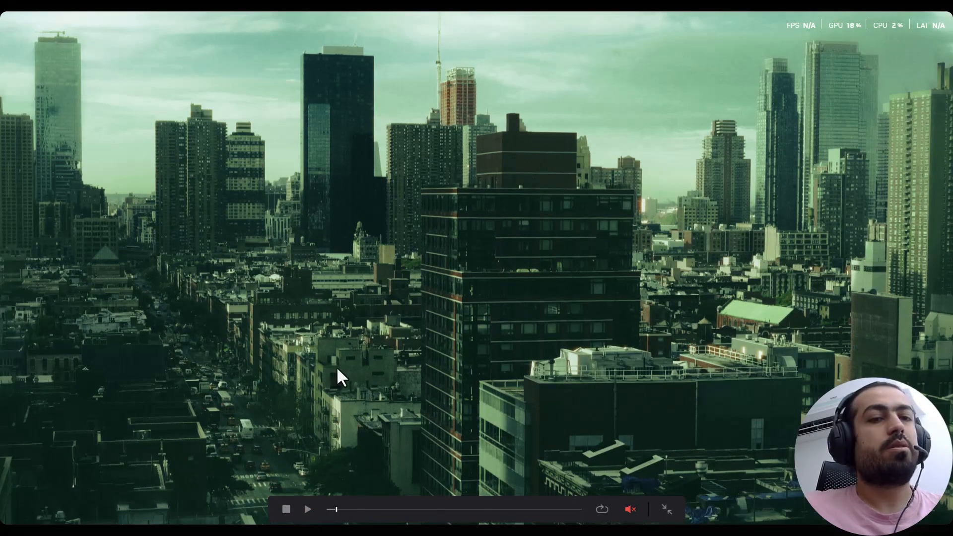
key(Escape)
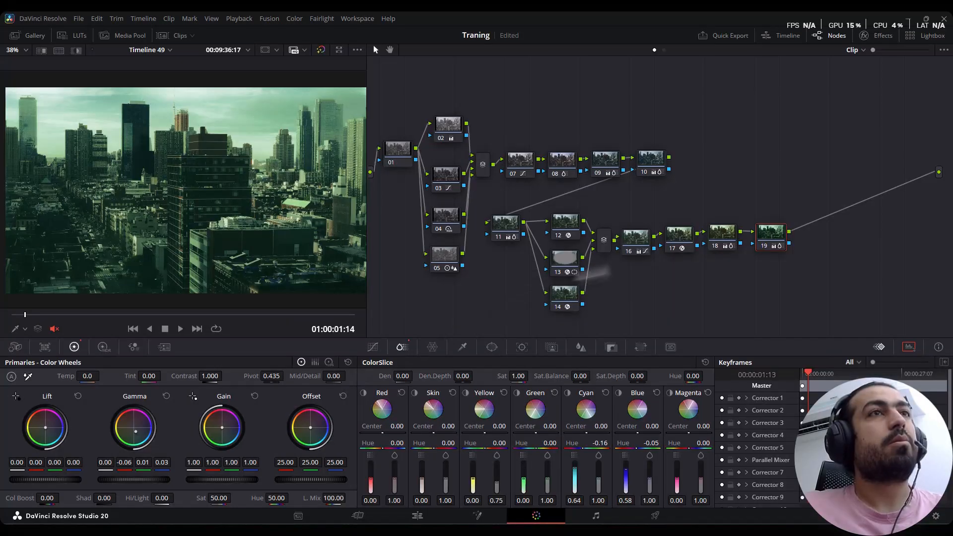
click(764, 244)
key(ctrl+f)
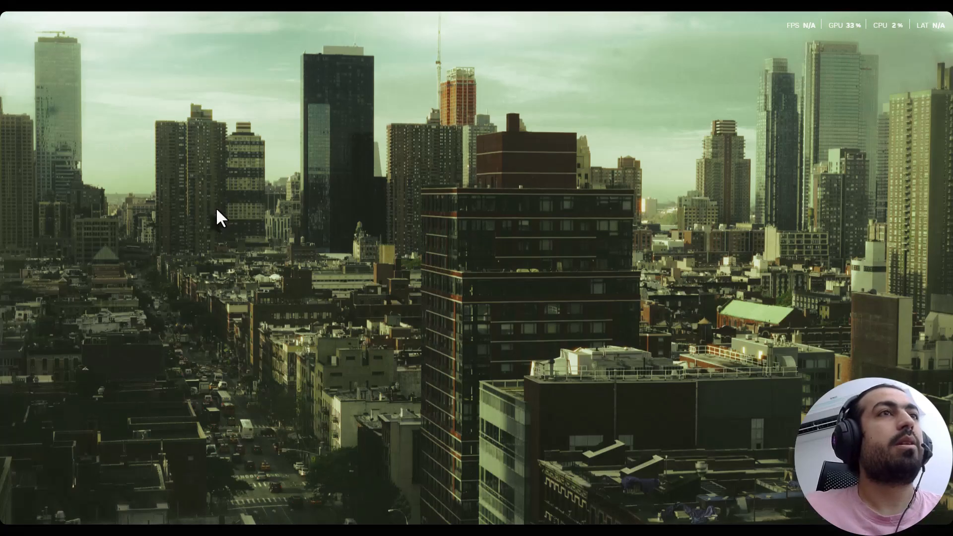